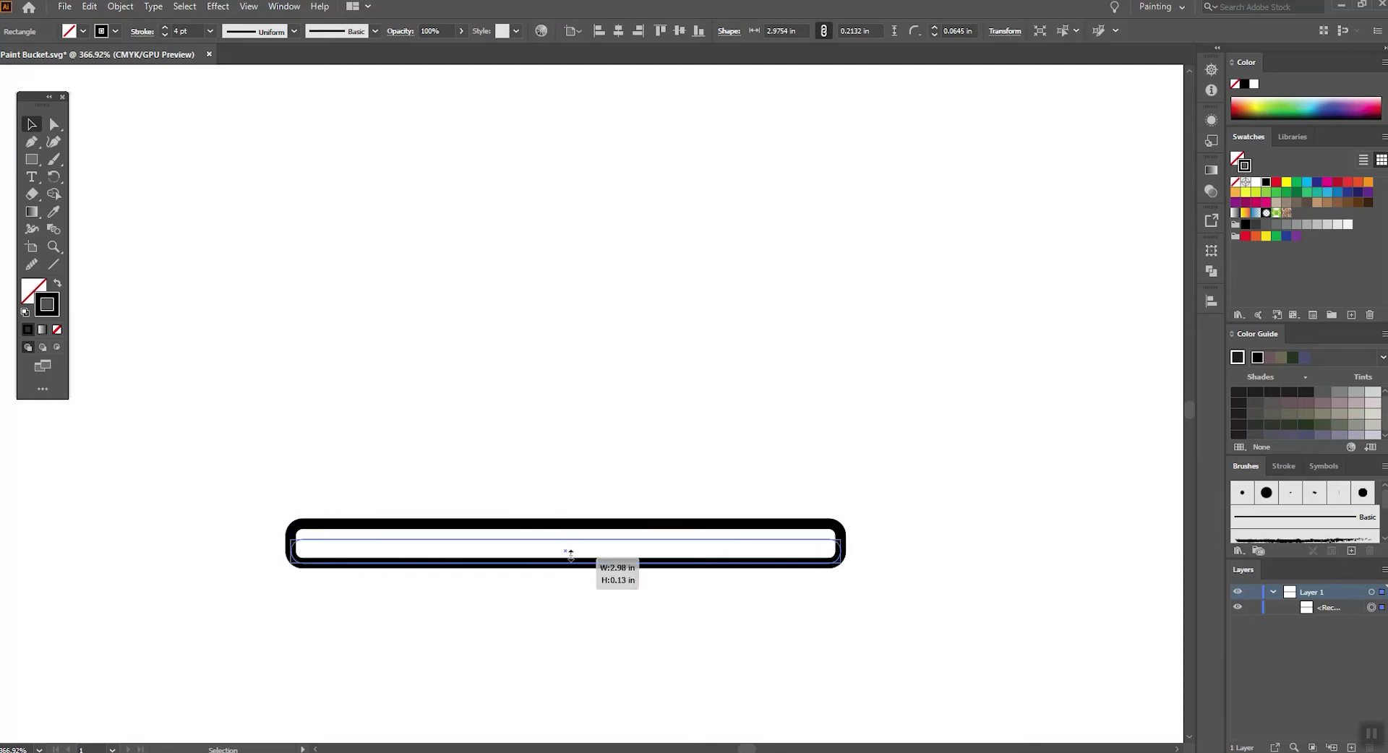
# Warp the rounded rectangle with a horizontal Arc and a bend of -8%.
pyautogui.click(216, 7)
pyautogui.moveTo(288, 197)
pyautogui.click(397, 195)
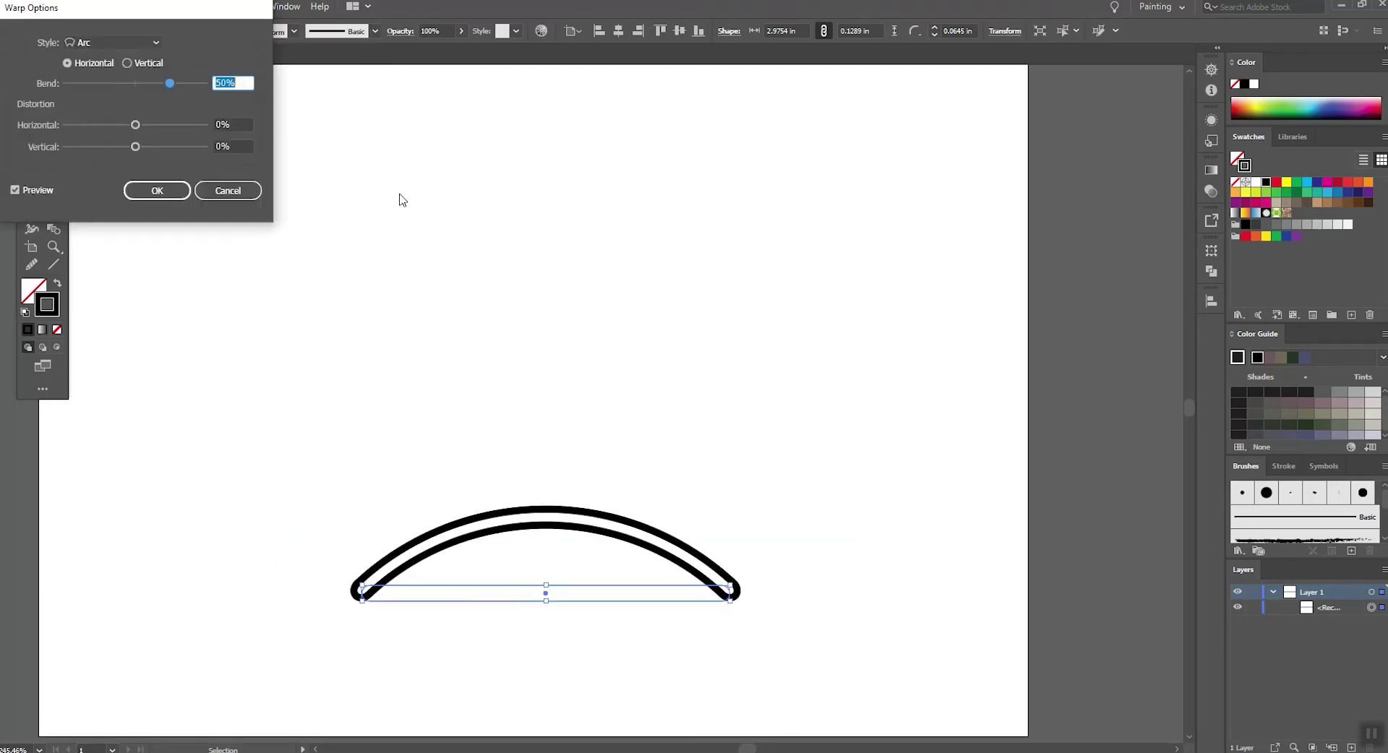
pyautogui.click(129, 84)
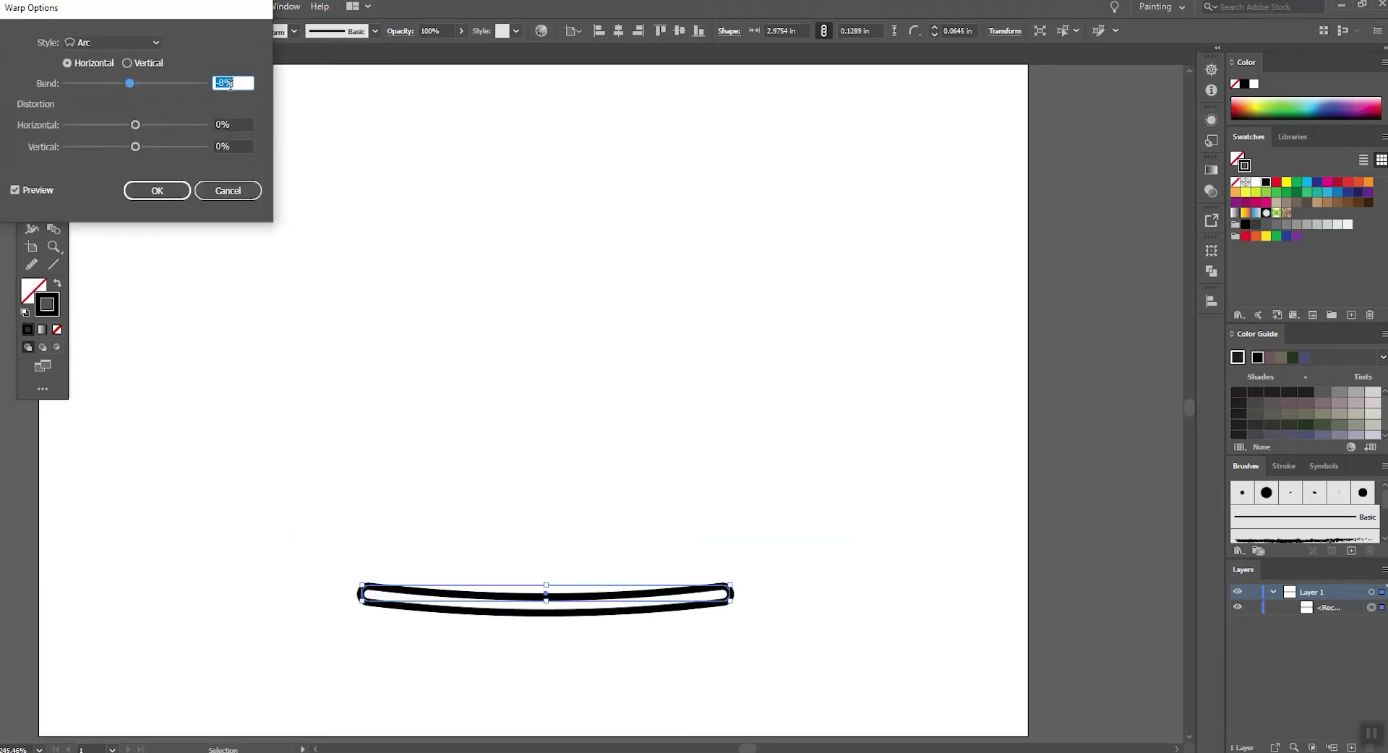
pyautogui.click(157, 190)
pyautogui.click(431, 344)
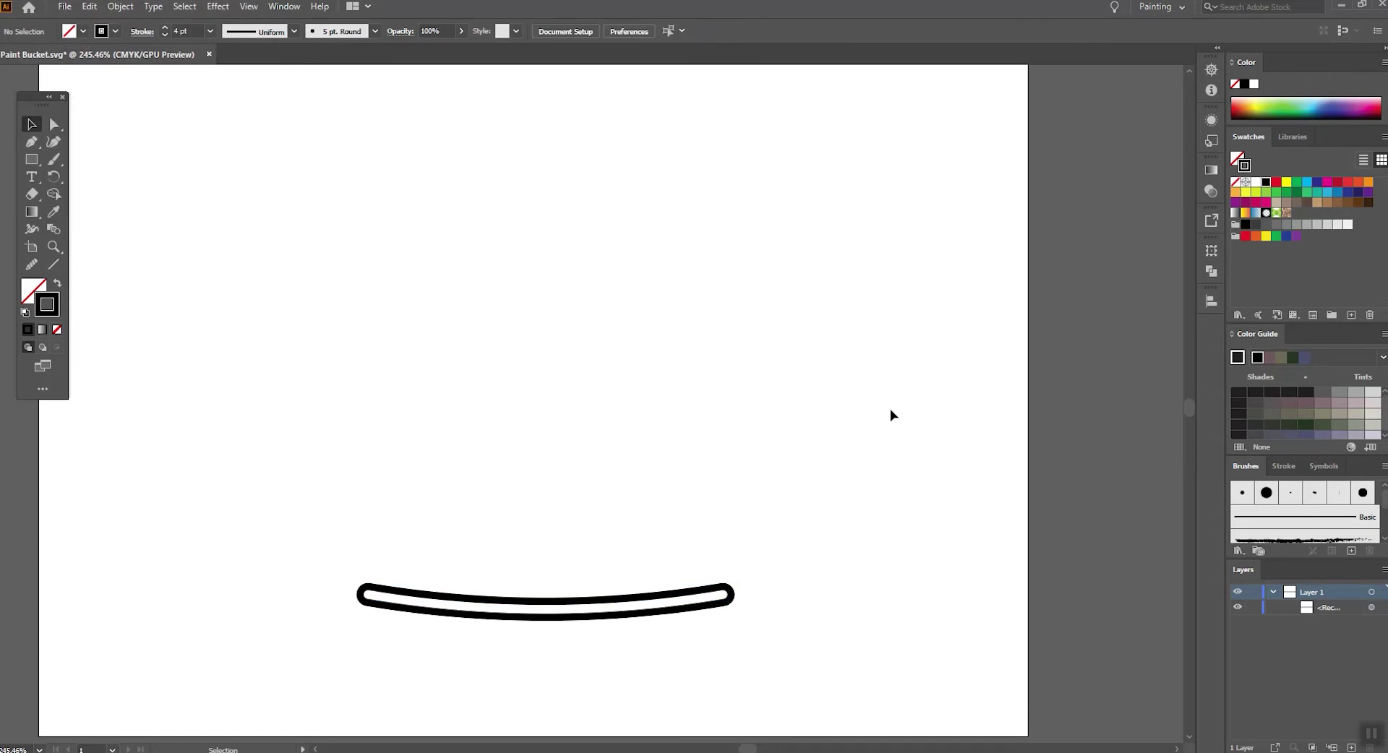
# Draw a thin horizontal ellipse above the curved base and size it to about 2.87 by 0.27 in.
pyautogui.moveTo(32, 169)
pyautogui.mouseDown()
pyautogui.moveTo(55, 159)
pyautogui.moveTo(94, 179)
pyautogui.mouseUp()
pyautogui.moveTo(362, 525)
pyautogui.mouseDown()
pyautogui.moveTo(728, 593)
pyautogui.moveTo(683, 593)
pyautogui.mouseUp()
pyautogui.moveTo(637, 535); pyautogui.dragTo(660, 543)
pyautogui.moveTo(545, 533); pyautogui.dragTo(546, 567)
pyautogui.moveTo(706, 584); pyautogui.dragTo(722, 586)
pyautogui.moveTo(385, 584); pyautogui.dragTo(366, 584)
pyautogui.moveTo(660, 570); pyautogui.dragTo(660, 544)
# Move the ellipse straight up to form the bucket's top rim and flatten it slightly.
pyautogui.hotkey('shift', 'Up')
pyautogui.hotkey('shift', 'Up')
pyautogui.hotkey('shift', 'Up')
pyautogui.hotkey('shift', 'Up')
pyautogui.hotkey('shift', 'Up')
pyautogui.hotkey('shift', 'Up')
pyautogui.hotkey('shift', 'Up')
pyautogui.hotkey('shift', 'Up')
pyautogui.hotkey('shift', 'Up')
pyautogui.hotkey('shift', 'Up')
pyautogui.hotkey('shift', 'Up')
pyautogui.hotkey('shift', 'Up')
pyautogui.hotkey('shift', 'Up')
pyautogui.hotkey('shift', 'Up')
pyautogui.hotkey('shift', 'Up')
pyautogui.hotkey('shift', 'Up')
pyautogui.hotkey('shift', 'Up')
pyautogui.hotkey('shift', 'Up')
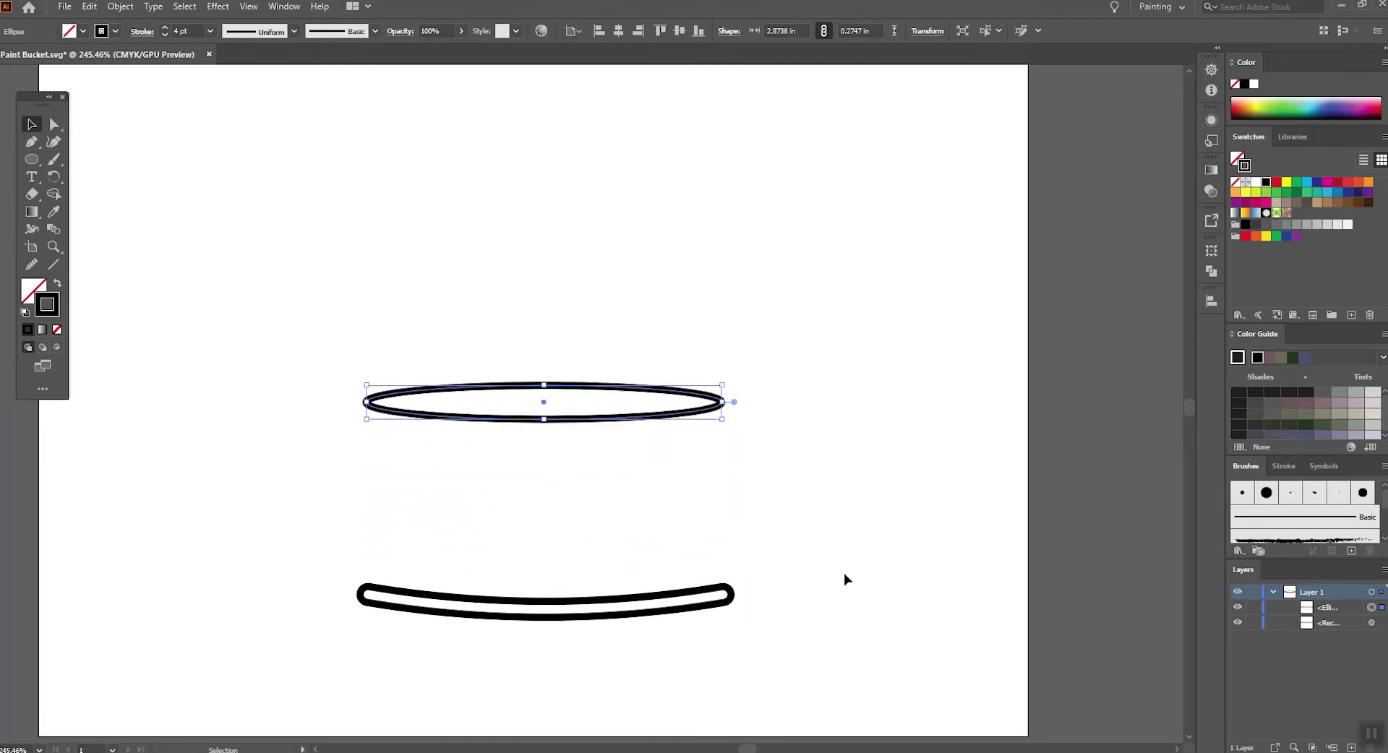
pyautogui.hotkey('shift', 'Up')
pyautogui.hotkey('shift', 'Up')
pyautogui.hotkey('shift', 'Up')
pyautogui.hotkey('shift', 'Up')
pyautogui.hotkey('shift', 'Up')
pyautogui.hotkey('shift', 'Up')
pyautogui.scroll(3, 838, 462)
pyautogui.moveTo(544, 180); pyautogui.dragTo(543, 188)
pyautogui.click(282, 330)
# Draw a rectangle spanning from the base up to the ellipse and align all three shapes on their horizontal centres.
pyautogui.moveTo(31, 159); pyautogui.dragTo(79, 161)
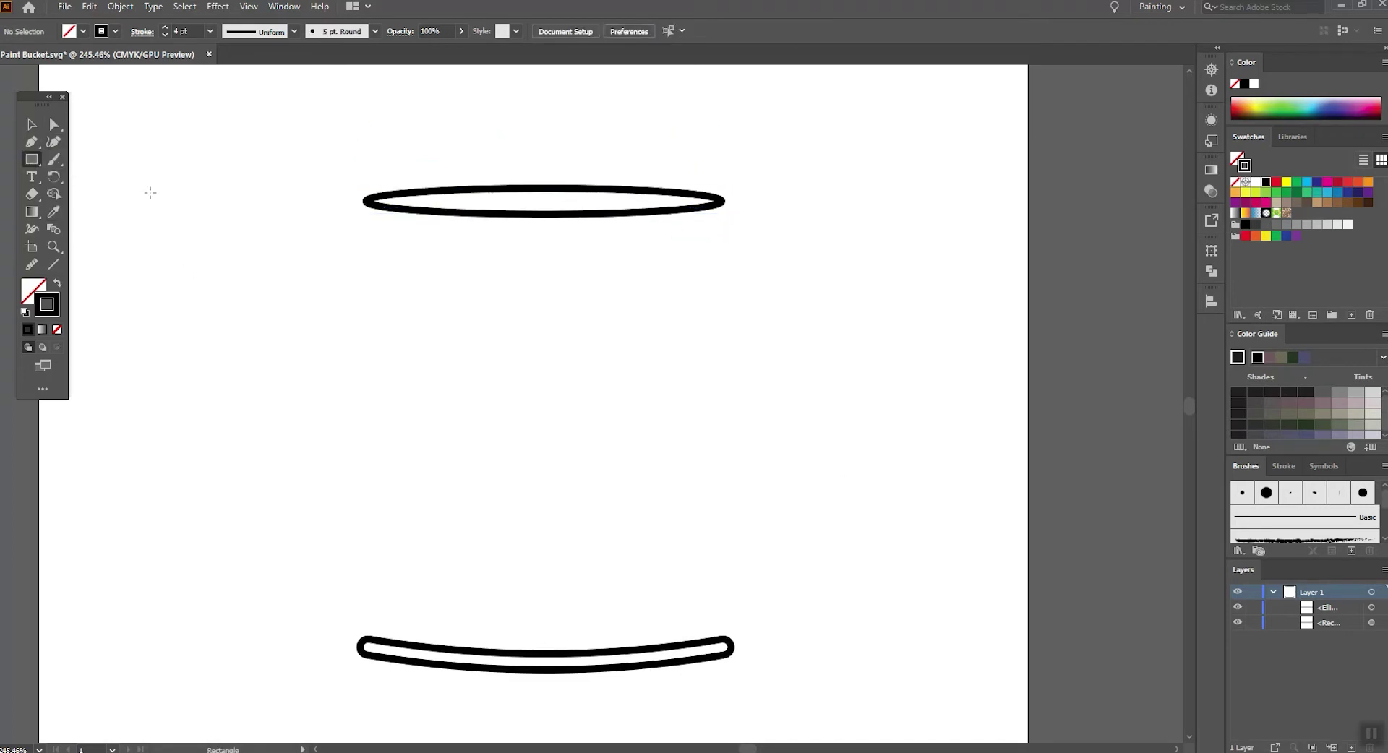
pyautogui.moveTo(371, 634)
pyautogui.mouseDown()
pyautogui.moveTo(440, 419)
pyautogui.moveTo(717, 209)
pyautogui.mouseUp()
pyautogui.click(31, 124)
pyautogui.moveTo(271, 128); pyautogui.dragTo(803, 729)
pyautogui.click(1211, 301)
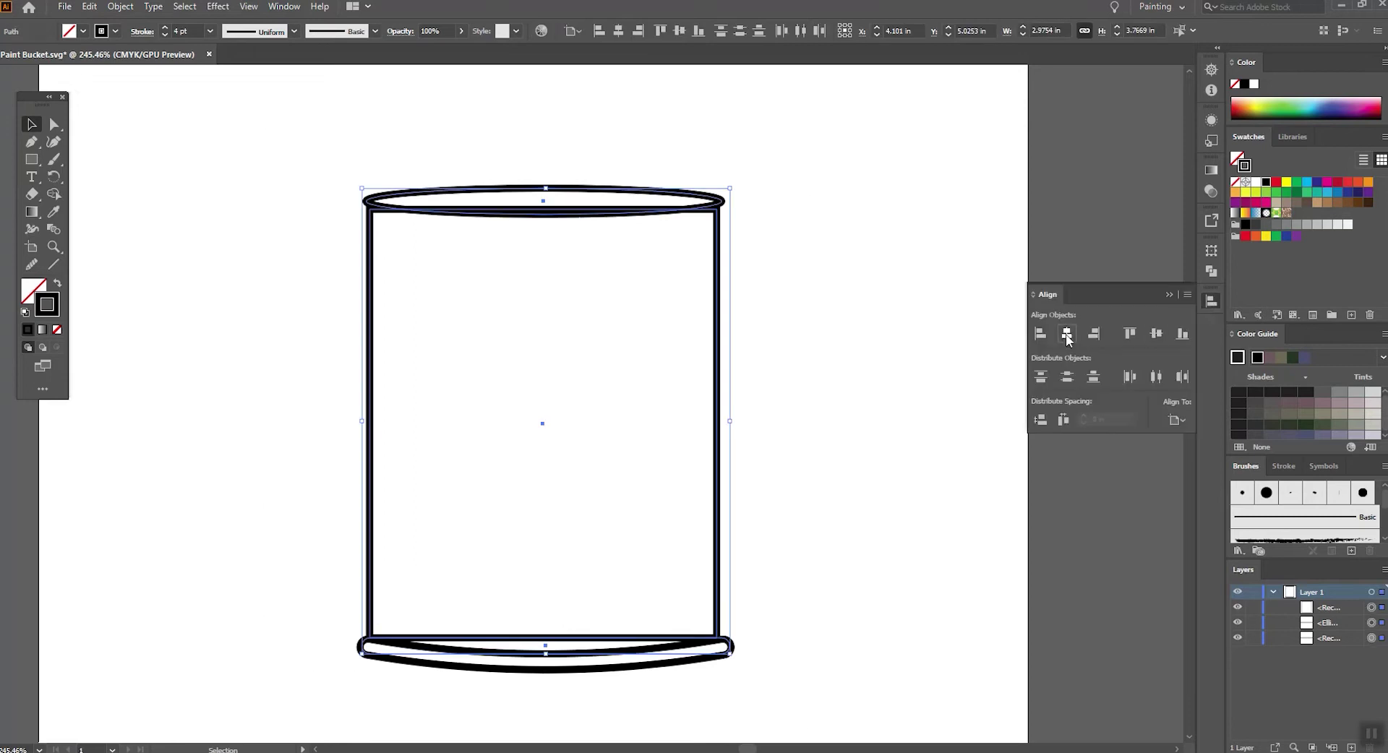
pyautogui.click(1066, 333)
pyautogui.click(863, 239)
# Nudge the top ellipse slightly down and the curved base slightly up to meet the bucket body.
pyautogui.click(651, 192)
pyautogui.press('Down')
pyautogui.press('Down')
pyautogui.press('Down')
pyautogui.press('Down')
pyautogui.click(889, 356)
pyautogui.click(711, 654)
pyautogui.press('Up')
pyautogui.click(765, 675)
# Merge the overlapping regions inside the top ellipse with Shape Builder to drop the rectangle's upper edge.
pyautogui.hotkey('ctrl', 'a')
pyautogui.click(54, 194)
pyautogui.moveTo(497, 204); pyautogui.dragTo(521, 219)
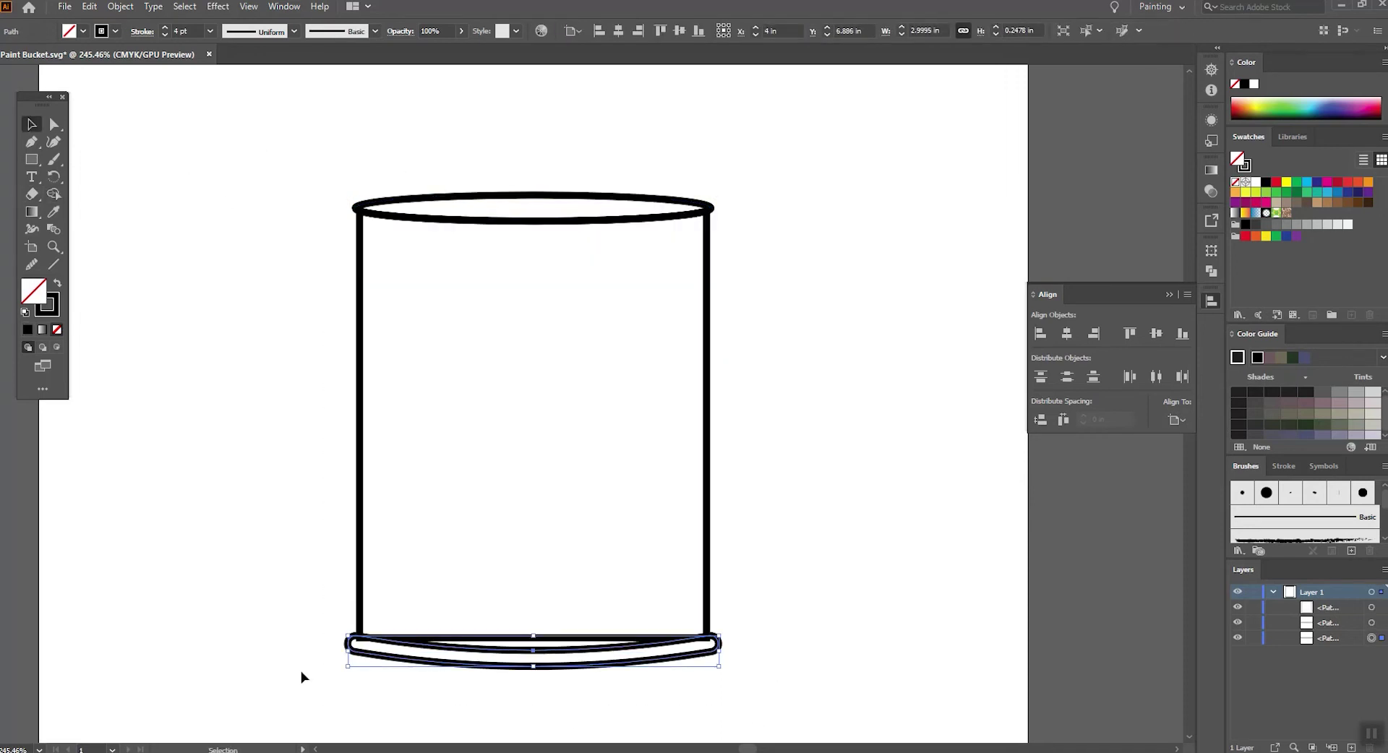
# Merge the bucket body with the sliver above the curved base using Shape Builder.
pyautogui.moveTo(301, 674); pyautogui.dragTo(405, 600)
pyautogui.click(53, 194)
pyautogui.moveTo(546, 570); pyautogui.dragTo(546, 648)
pyautogui.click(365, 649)
# Remove the leftover corner overlaps at both ends of the base with Shape Builder.
pyautogui.press('z')
pyautogui.moveTo(366, 640); pyautogui.dragTo(506, 649)
pyautogui.click(53, 194)
pyautogui.keyDown('alt'); pyautogui.click(350, 589); pyautogui.keyUp('alt')
pyautogui.moveTo(1034, 557); pyautogui.dragTo(369, 492)
pyautogui.moveTo(1084, 499); pyautogui.dragTo(72, 463)
pyautogui.moveTo(864, 458); pyautogui.dragTo(137, 506)
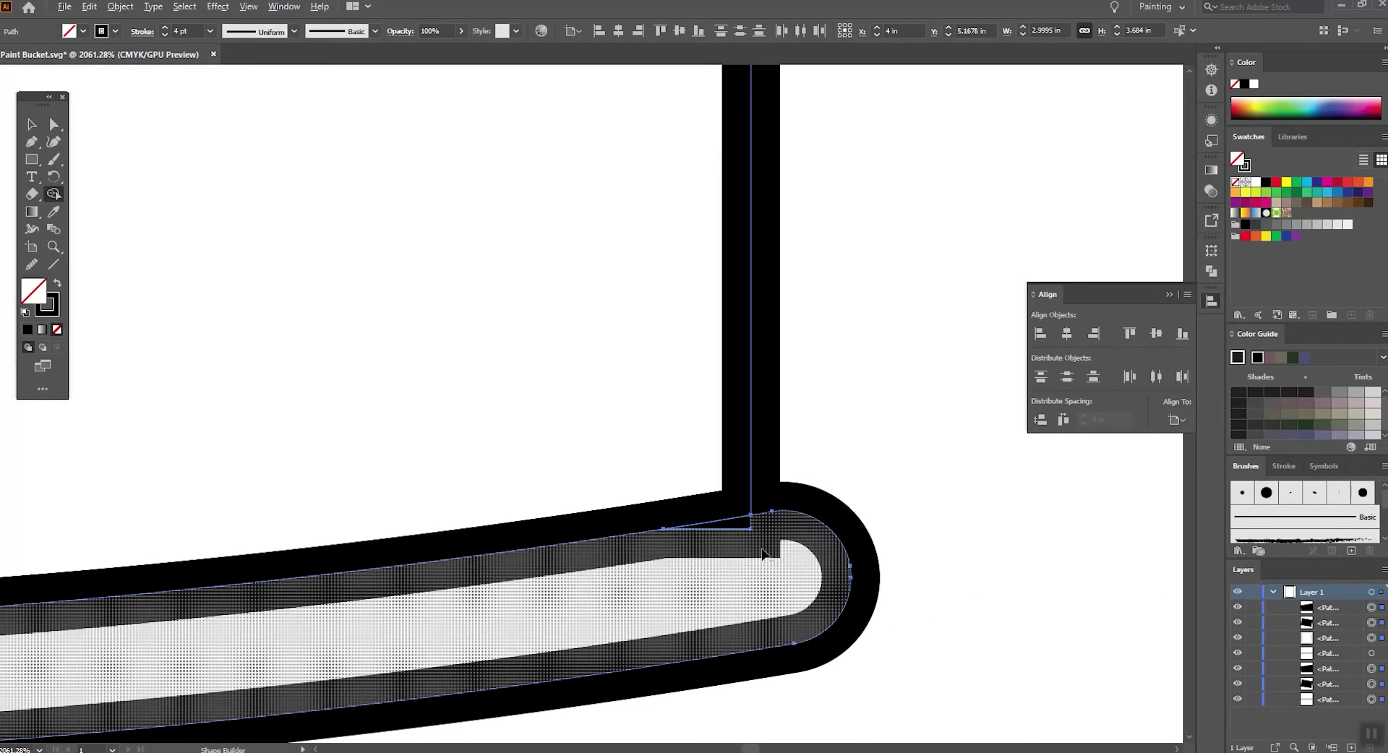
pyautogui.keyDown('alt'); pyautogui.click(760, 552); pyautogui.keyUp('alt')
pyautogui.click(54, 250)
pyautogui.moveTo(690, 385); pyautogui.dragTo(607, 385)
pyautogui.moveTo(896, 340); pyautogui.dragTo(625, 310)
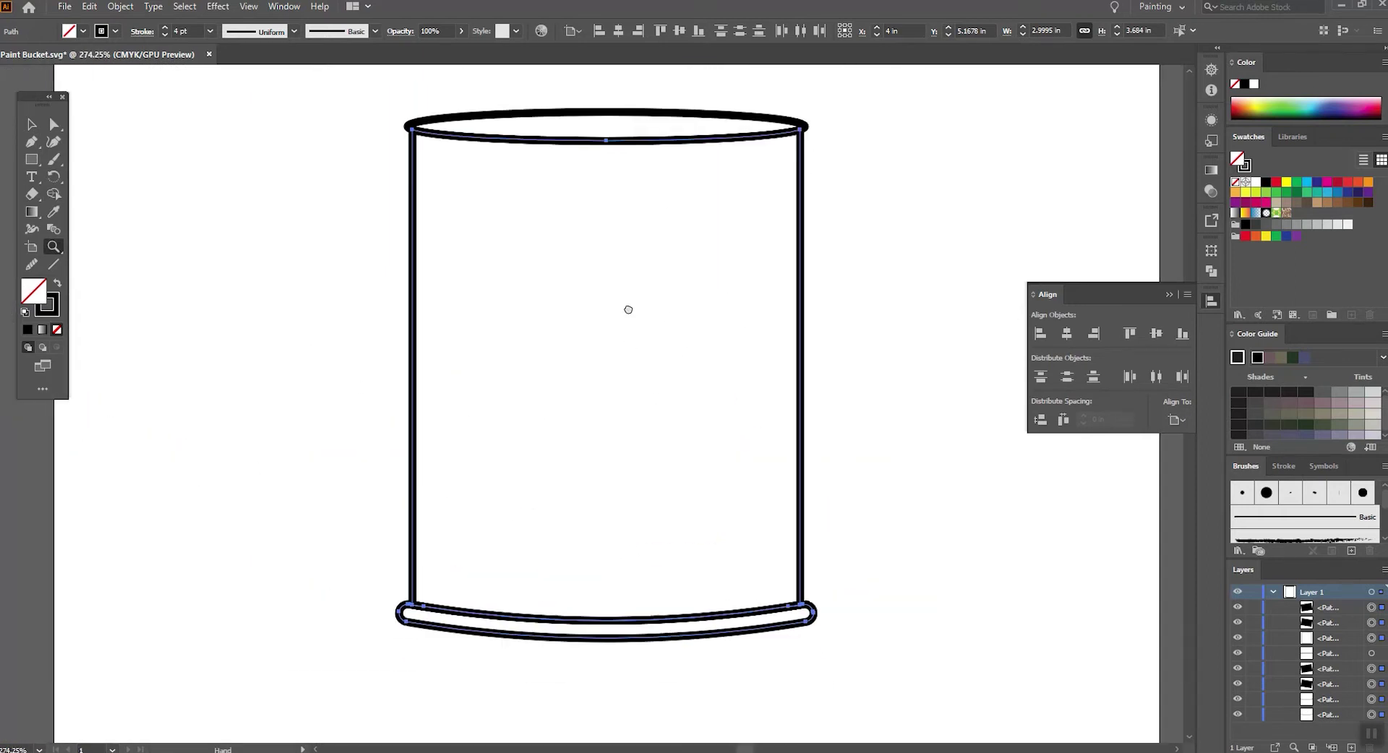
pyautogui.click(31, 125)
pyautogui.click(267, 508)
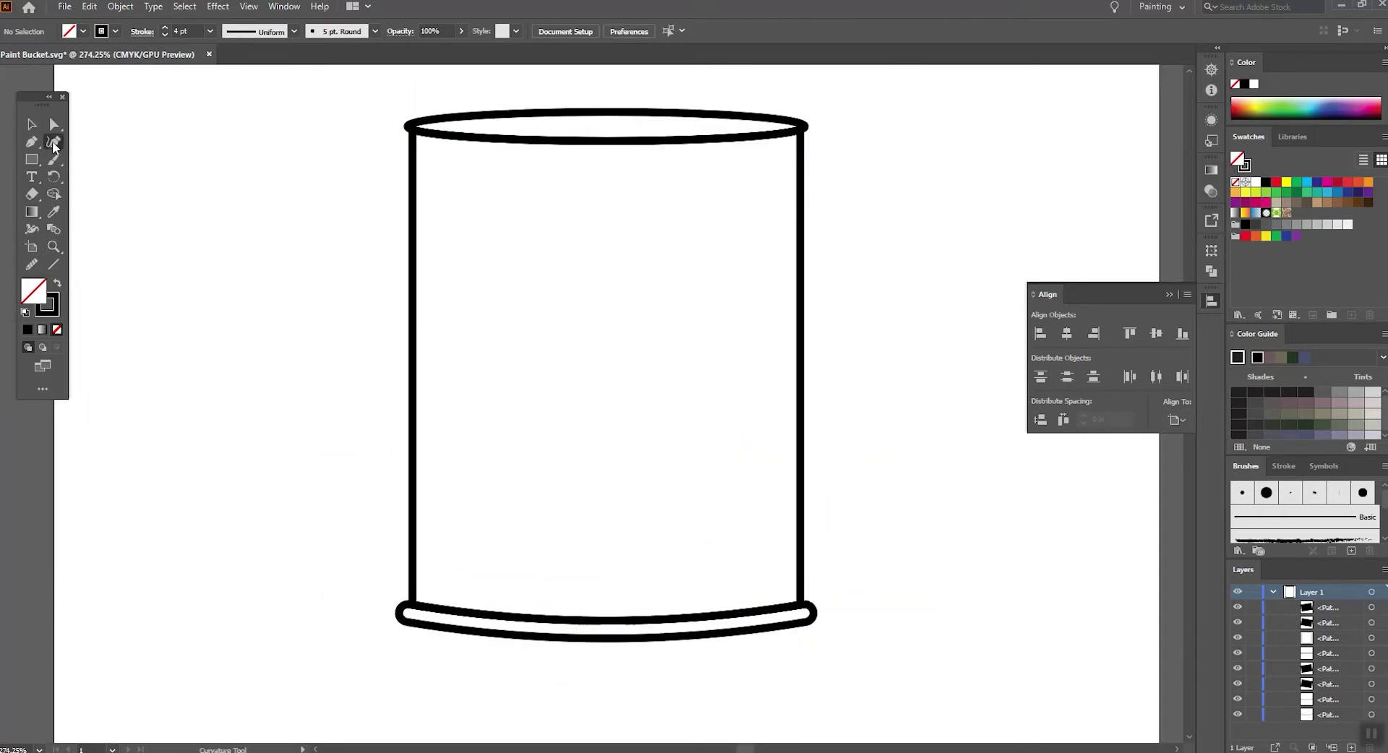
# Draw a straight line rising diagonally across the bucket's upper half, about 3.52 in wide and 0.93 in high.
pyautogui.click(353, 353)
pyautogui.click(840, 225)
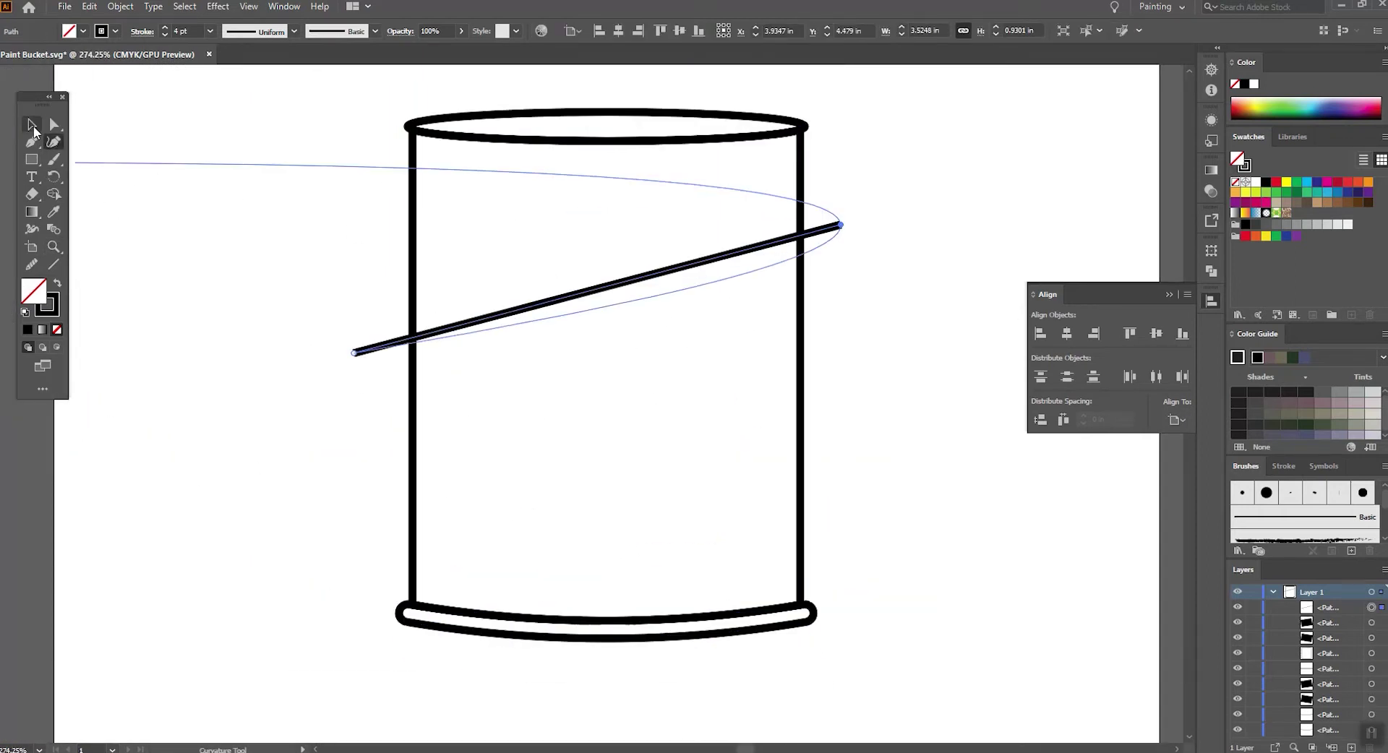
pyautogui.press('v')
# Add a Zig Zag effect to the diagonal line with smooth points and 6 ridges per segment.
pyautogui.click(218, 6)
pyautogui.moveTo(305, 130)
pyautogui.click(434, 227)
pyautogui.click(213, 233)
pyautogui.scroll(3, 343, 138)
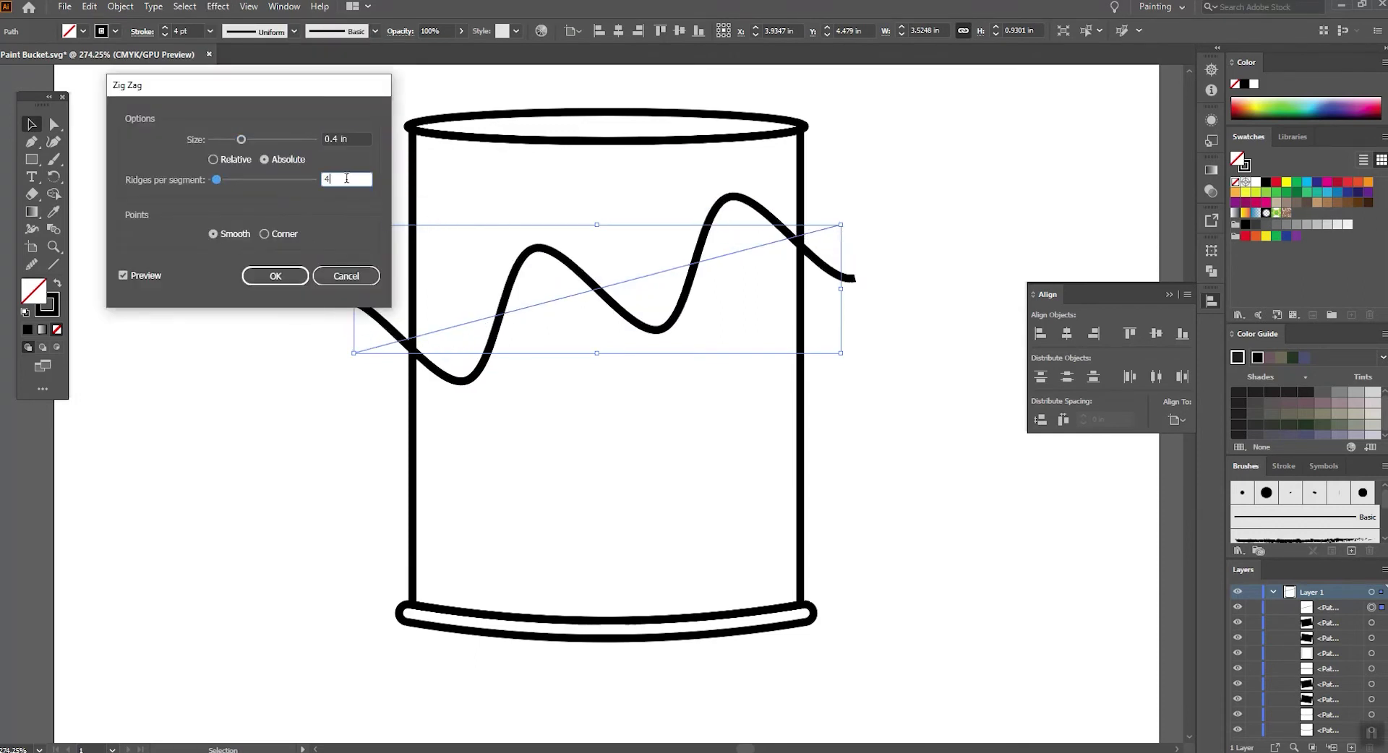
pyautogui.press('Up')
pyautogui.press('Up')
# Apply the zigzag with a reduced relative size and expand it into an editable path.
pyautogui.click(230, 160)
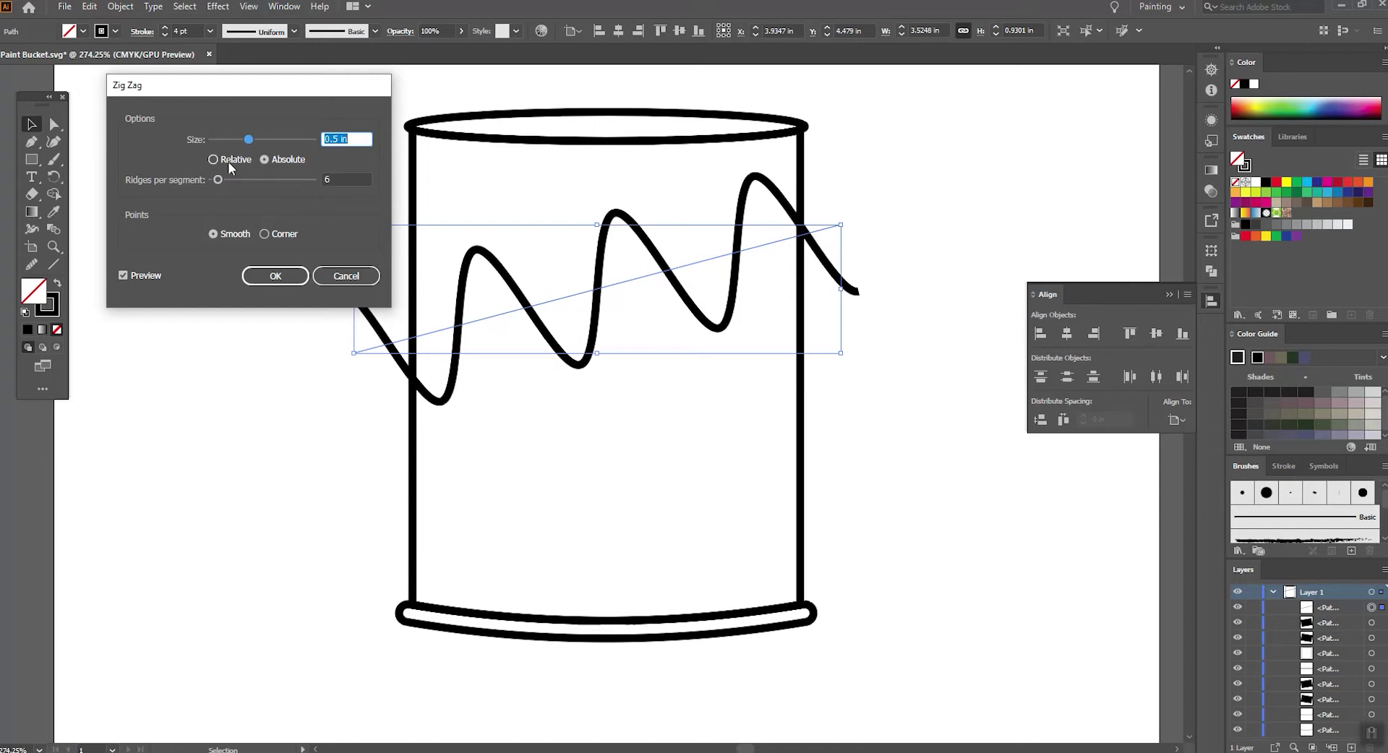
pyautogui.tripleClick(350, 138)
pyautogui.press('Down')
pyautogui.press('Down')
pyautogui.press('Down')
pyautogui.press('Down')
pyautogui.press('Down')
pyautogui.press('Down')
pyautogui.press('Down')
pyautogui.press('Down')
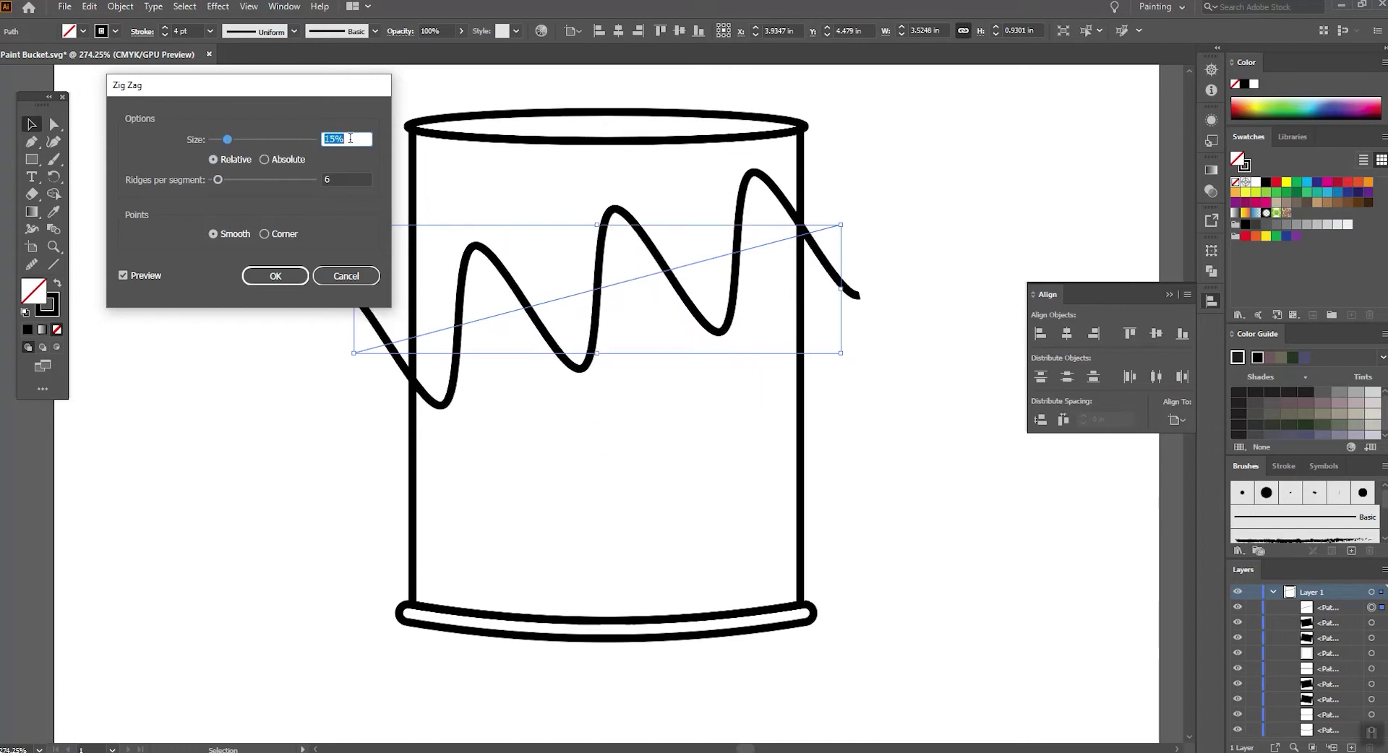
pyautogui.click(267, 278)
# Reshape the wavy line into rounded paint drips with the Curvature tool, moving and deleting surplus anchor points.
pyautogui.hotkey('shift', '`')
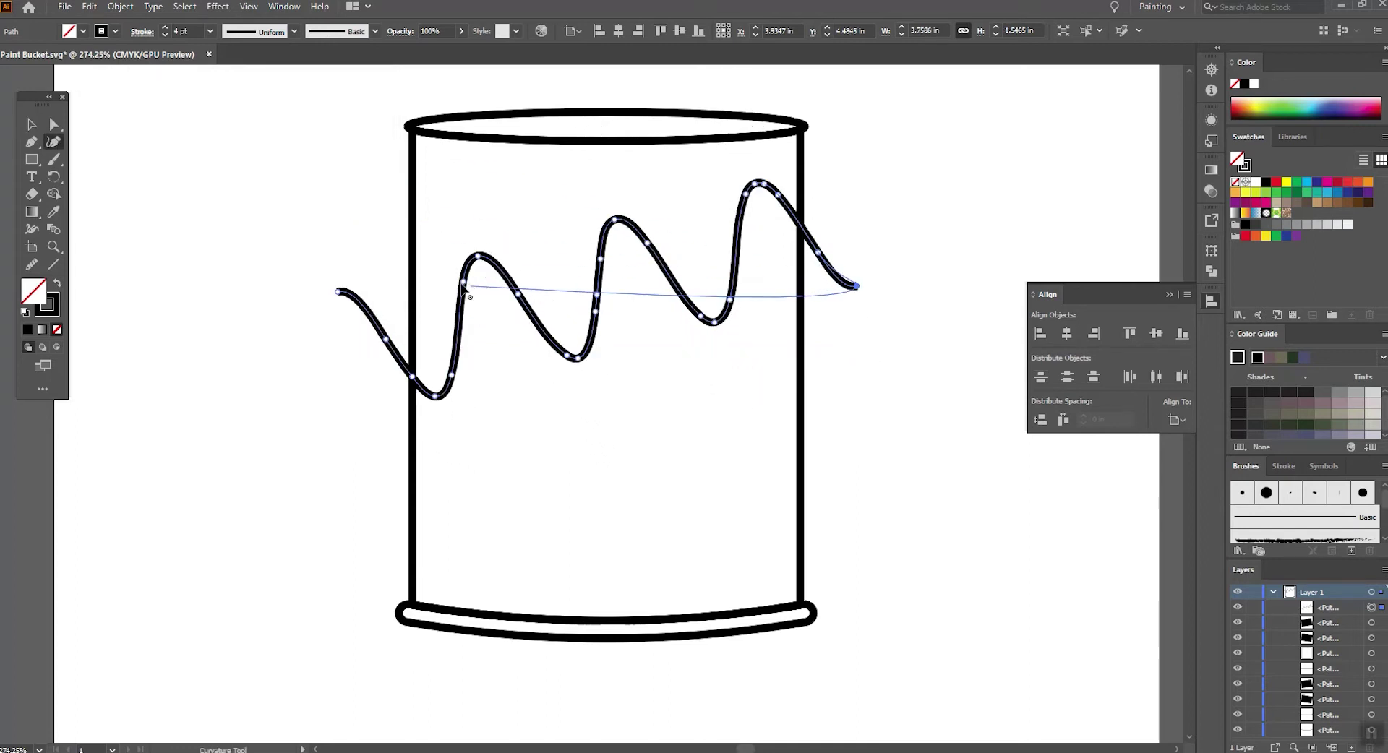
pyautogui.moveTo(472, 275); pyautogui.dragTo(482, 282)
pyautogui.click(647, 243)
pyautogui.press('Delete')
pyautogui.click(691, 307)
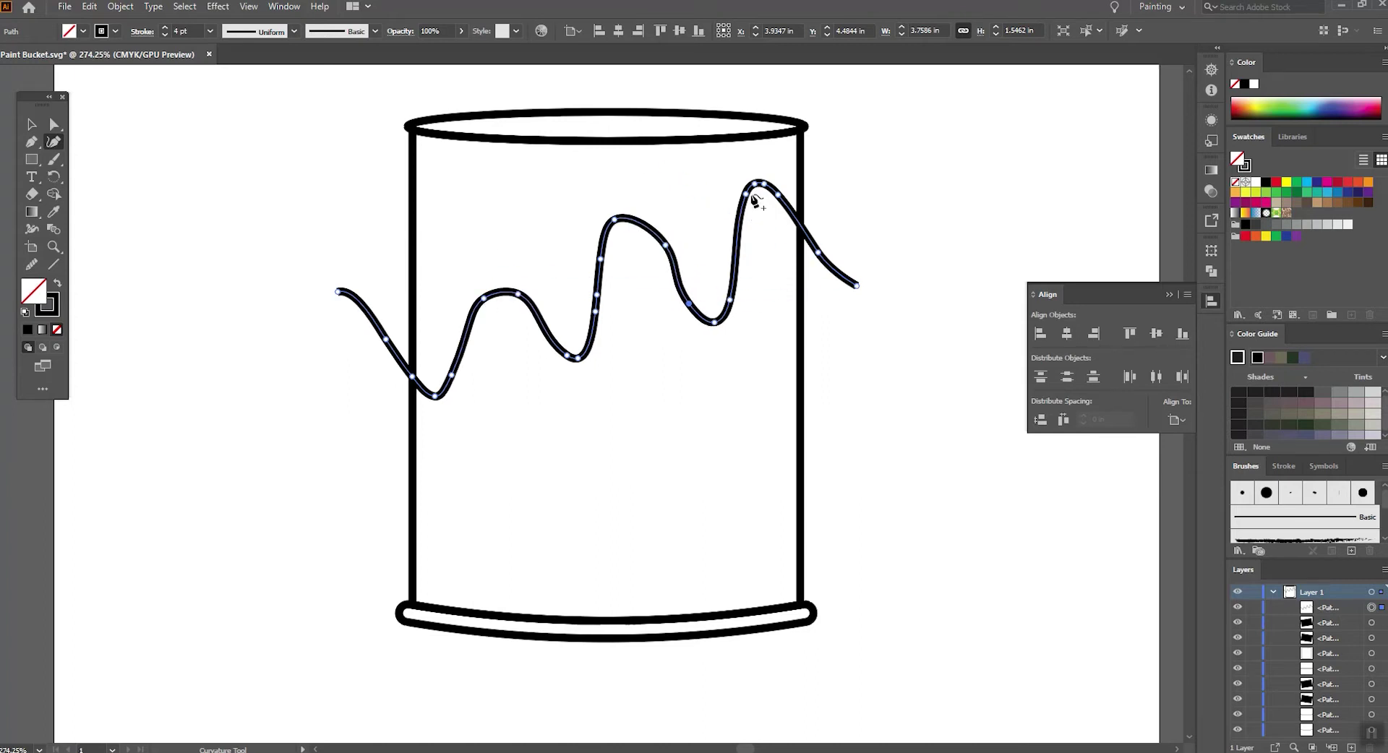
pyautogui.click(733, 208)
pyautogui.click(552, 353)
# Even out the wavy line's valleys and steep sides with the Smooth tool.
pyautogui.click(31, 264)
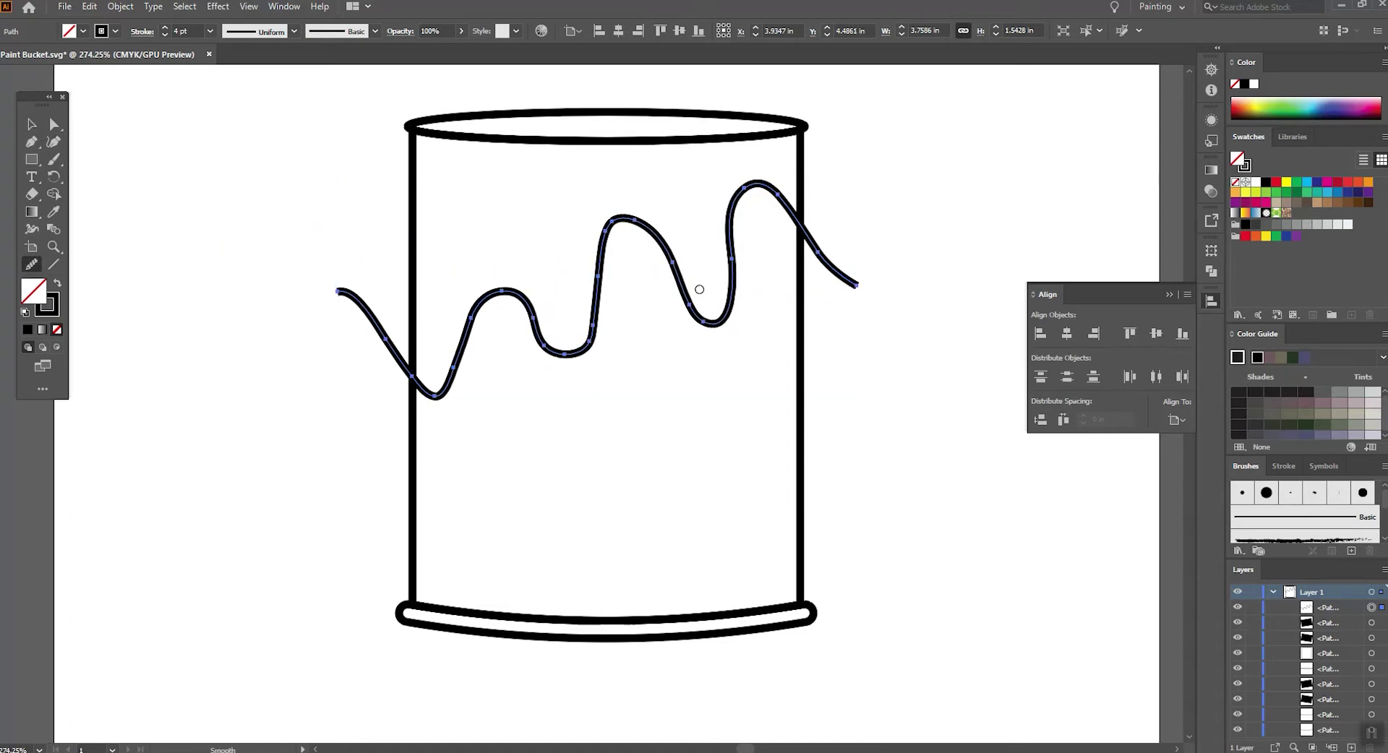
pyautogui.moveTo(706, 318)
pyautogui.mouseDown()
pyautogui.moveTo(593, 344)
pyautogui.moveTo(534, 298)
pyautogui.mouseUp()
pyautogui.moveTo(417, 388); pyautogui.dragTo(459, 369)
pyautogui.moveTo(603, 254)
pyautogui.mouseDown()
pyautogui.moveTo(659, 214)
pyautogui.moveTo(593, 329)
pyautogui.mouseUp()
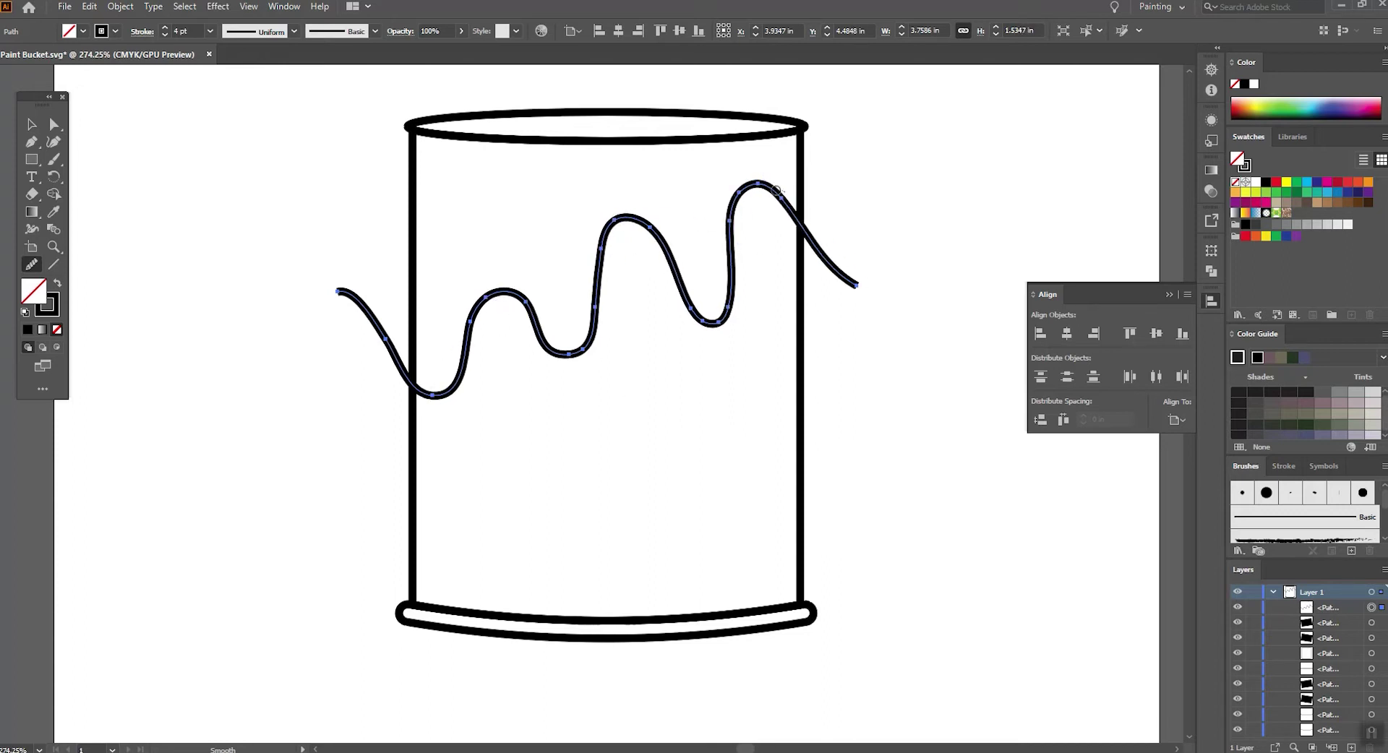
# Nudge the anchor points around the rightmost drip valley to the left to narrow the curve.
pyautogui.click(54, 124)
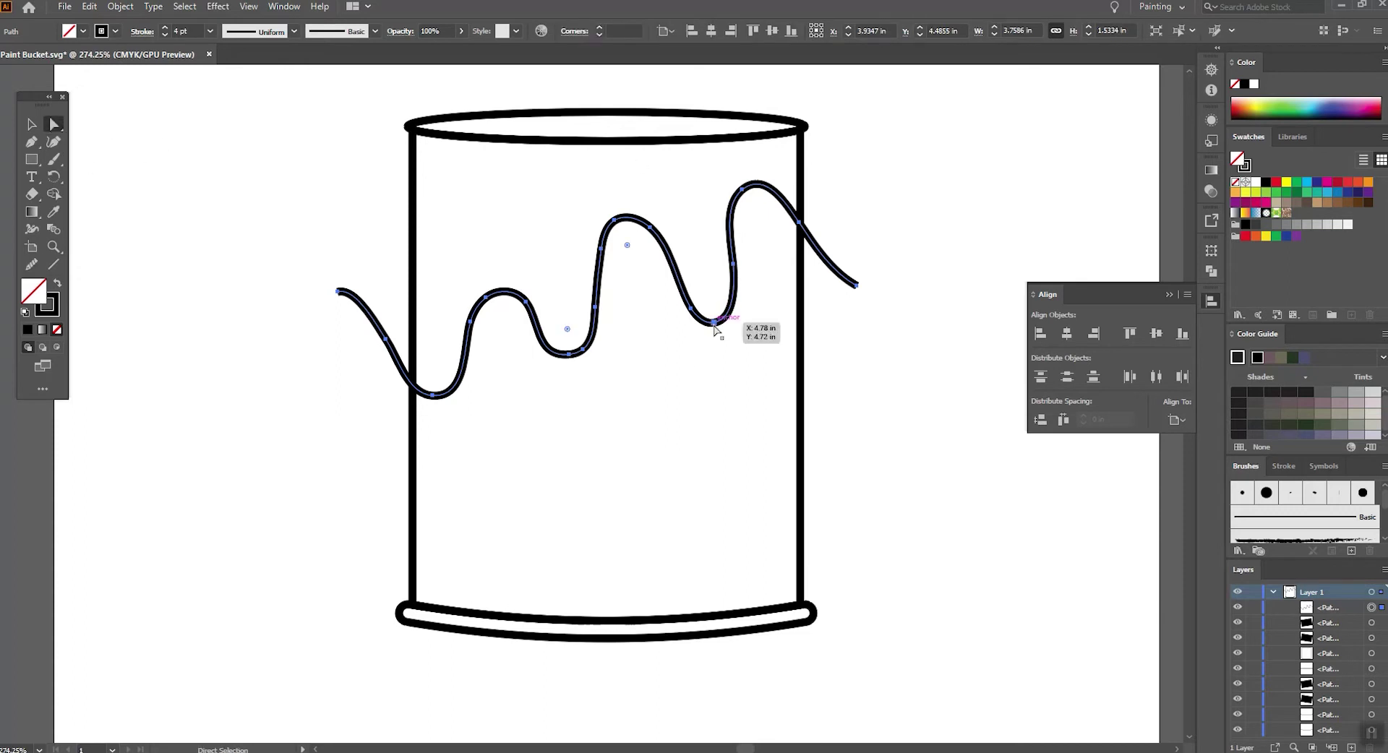
pyautogui.click(713, 322)
pyautogui.moveTo(757, 345)
pyautogui.mouseDown()
pyautogui.moveTo(676, 253)
pyautogui.moveTo(749, 190)
pyautogui.mouseUp()
pyautogui.press('Left')
pyautogui.press('Left')
pyautogui.press('Left')
pyautogui.press('Left')
pyautogui.press('Left')
pyautogui.press('Left')
pyautogui.press('Left')
# Smooth the steep side of the wave beside the middle peak.
pyautogui.click(31, 264)
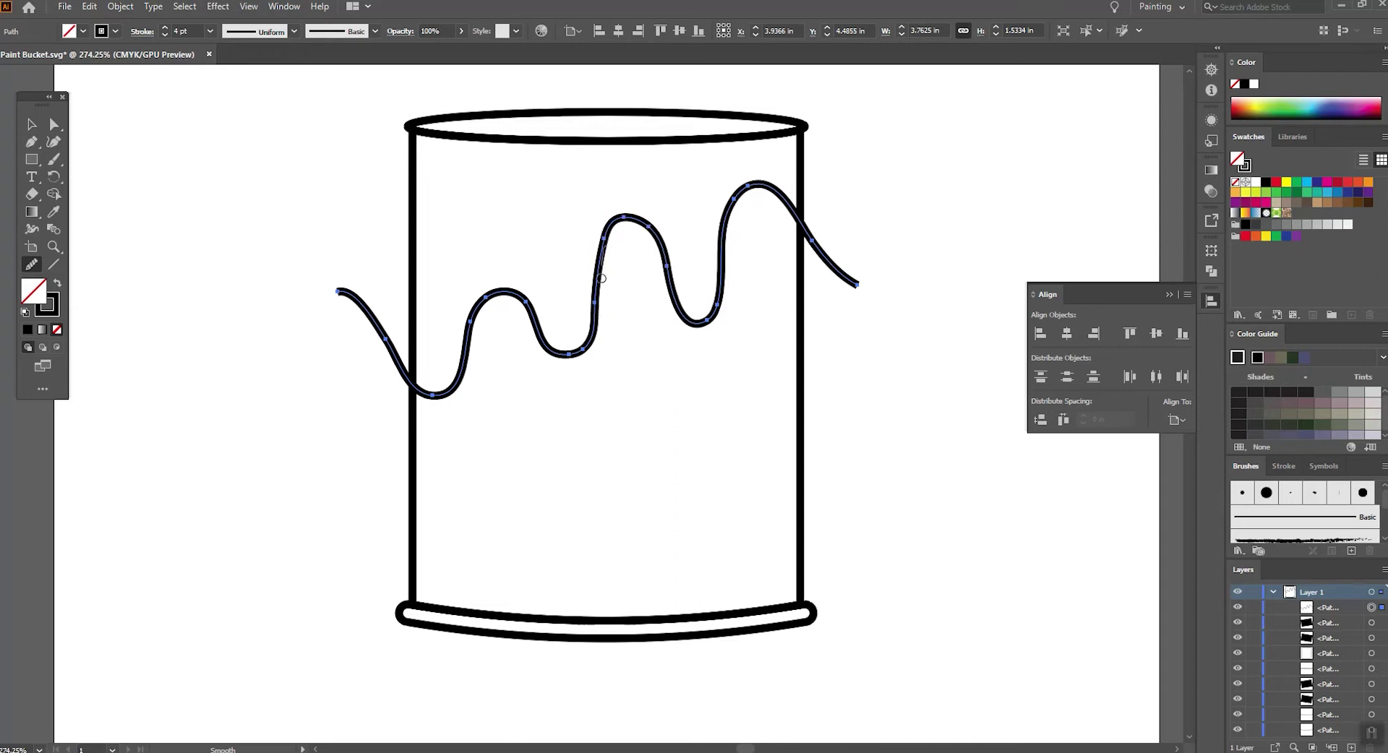
pyautogui.moveTo(596, 295); pyautogui.dragTo(601, 254)
pyautogui.click(31, 124)
# Pull the wave's right end down into another drip at the bucket's right edge with the Curvature tool.
pyautogui.click(54, 141)
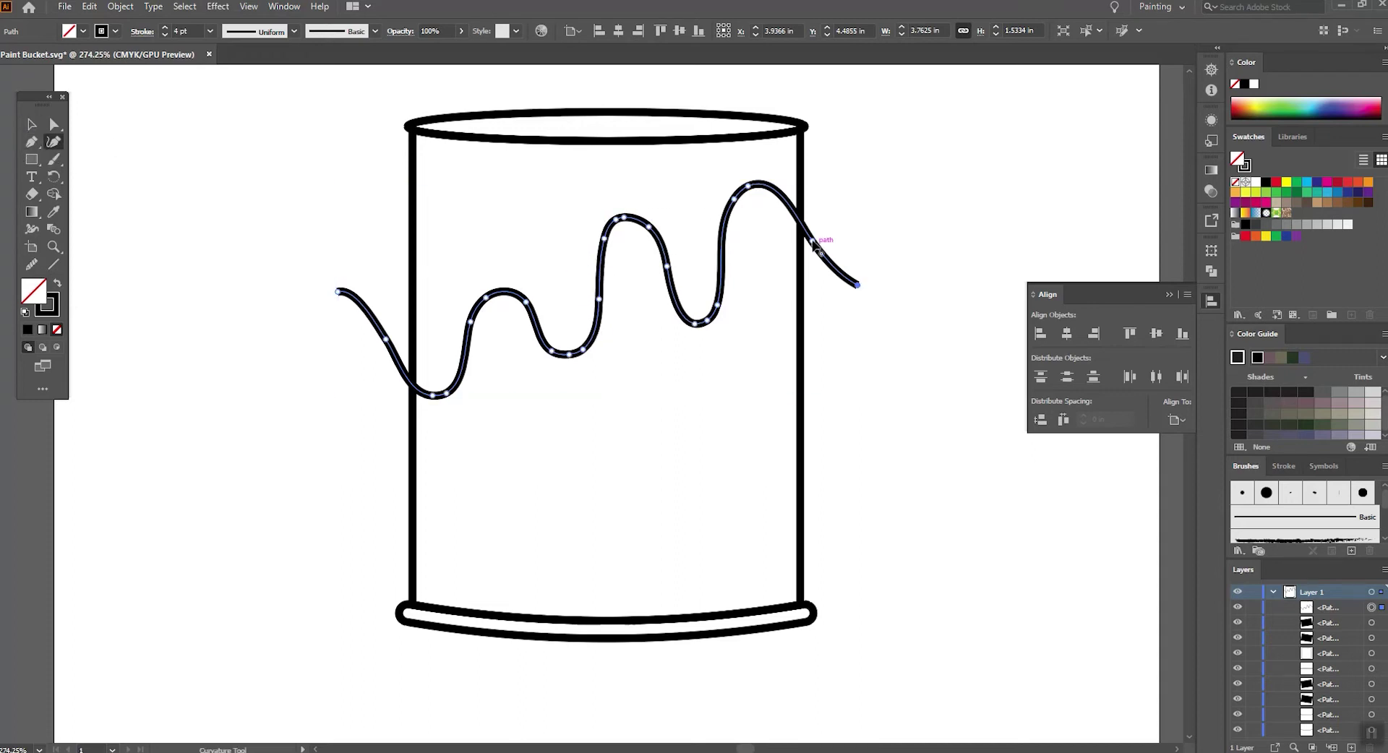
pyautogui.moveTo(812, 240); pyautogui.dragTo(800, 282)
pyautogui.moveTo(759, 205); pyautogui.dragTo(803, 334)
pyautogui.click(31, 264)
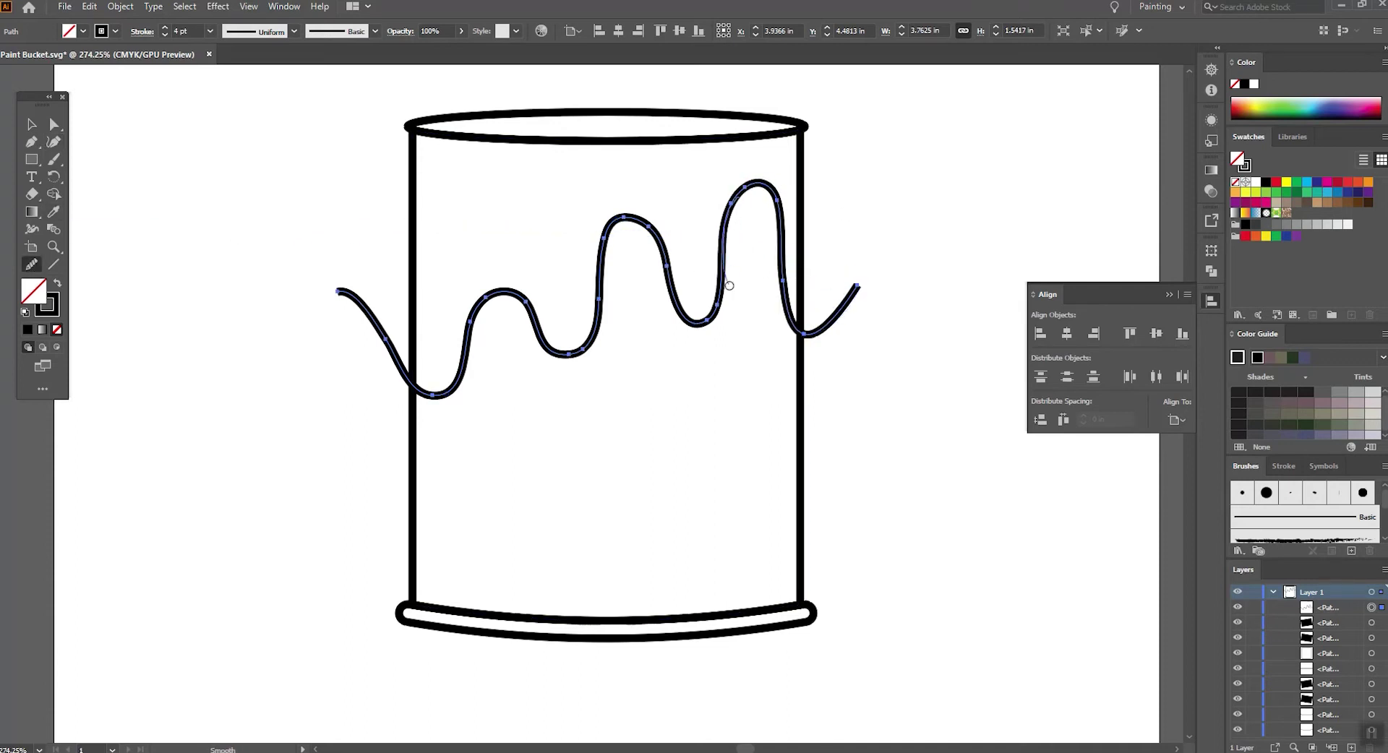
# Trim the wave's ends that stick out beyond the bucket body with Shape Builder.
pyautogui.click(31, 124)
pyautogui.moveTo(296, 208); pyautogui.dragTo(942, 438)
pyautogui.hotkey('shift', 'm')
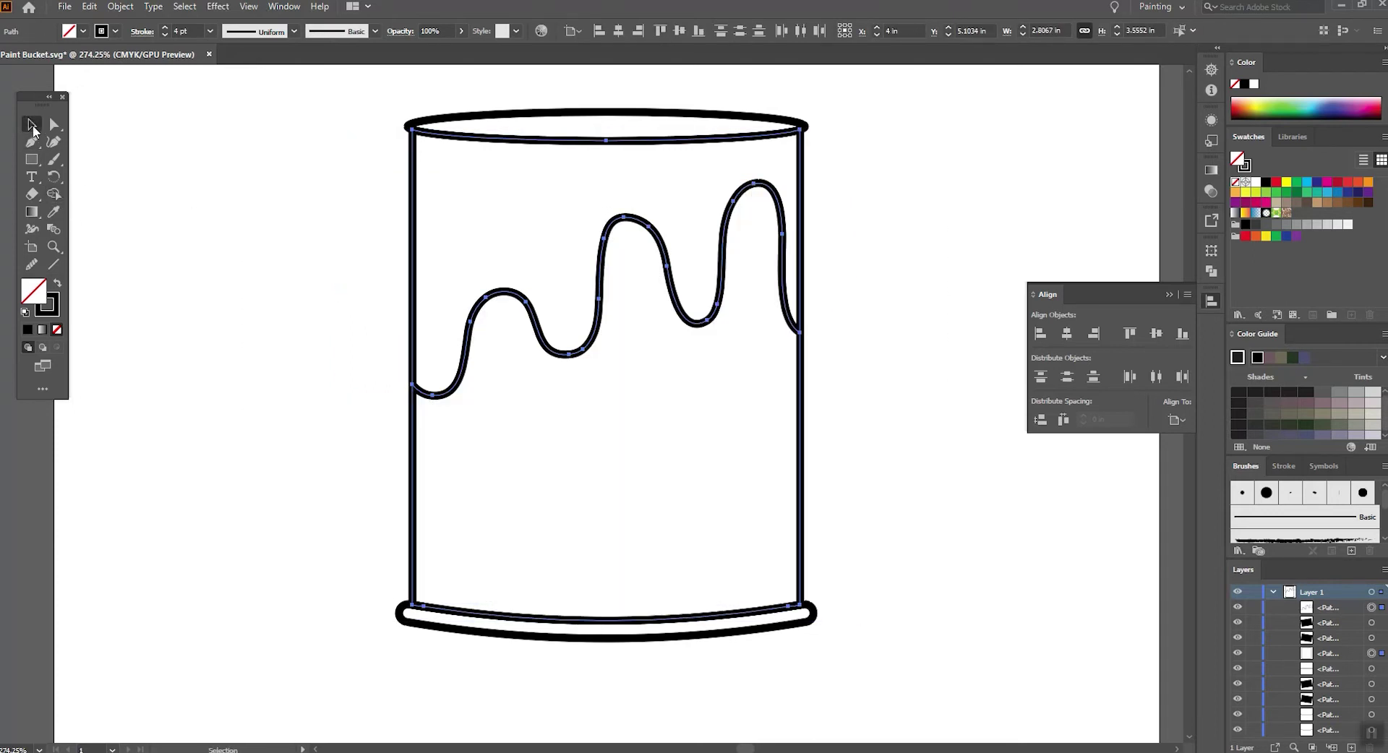
pyautogui.click(33, 129)
pyautogui.click(906, 472)
# Smooth the trimmed wave along the left side of its middle peak.
pyautogui.scroll(3, 907, 473)
pyautogui.click(664, 379)
pyautogui.click(33, 264)
pyautogui.moveTo(599, 408); pyautogui.dragTo(608, 349)
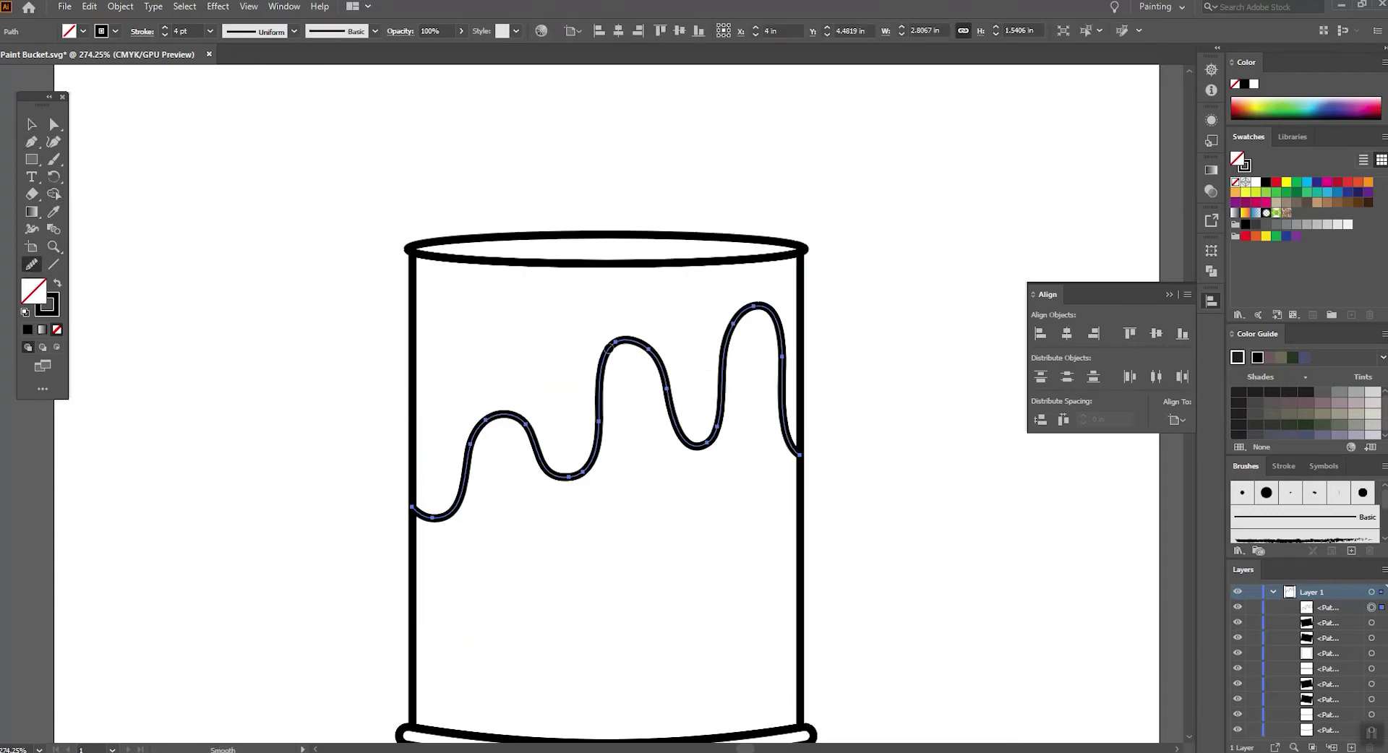
pyautogui.scroll(-3, 972, 378)
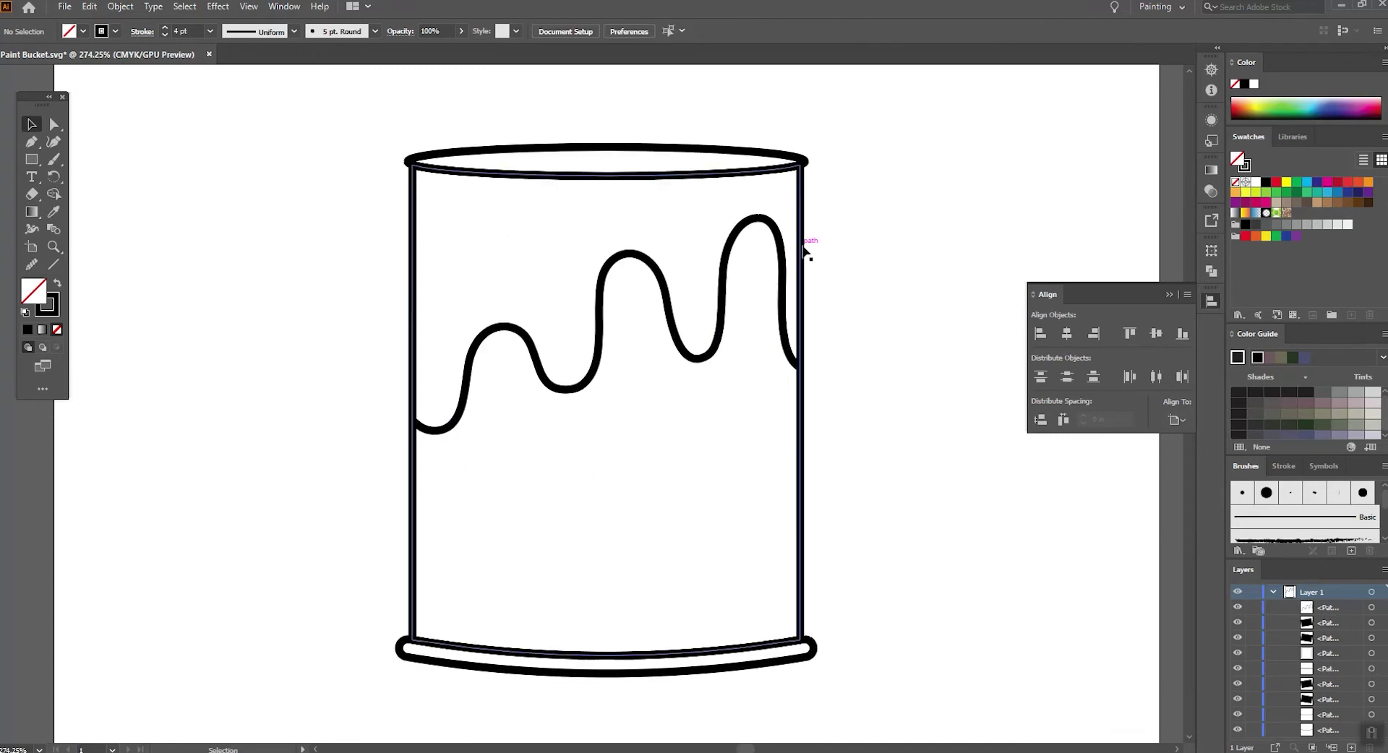
pyautogui.press('v')
# Reshape the wave's rightmost peak with the Curvature tool and smooth its sides.
pyautogui.click(31, 264)
pyautogui.moveTo(720, 322)
pyautogui.mouseDown()
pyautogui.moveTo(778, 237)
pyautogui.moveTo(767, 232)
pyautogui.moveTo(795, 289)
pyautogui.mouseUp()
pyautogui.hotkey('shift', '`')
pyautogui.click(31, 263)
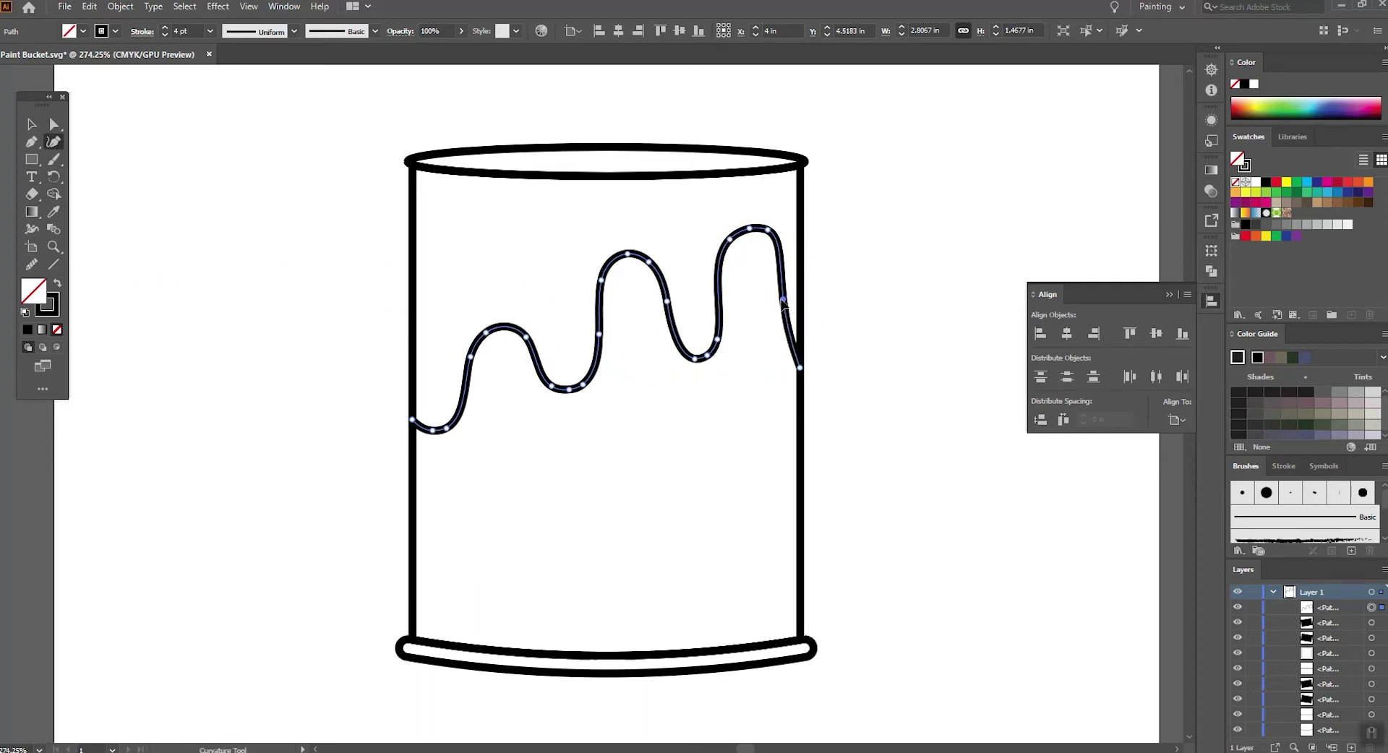
pyautogui.click(31, 264)
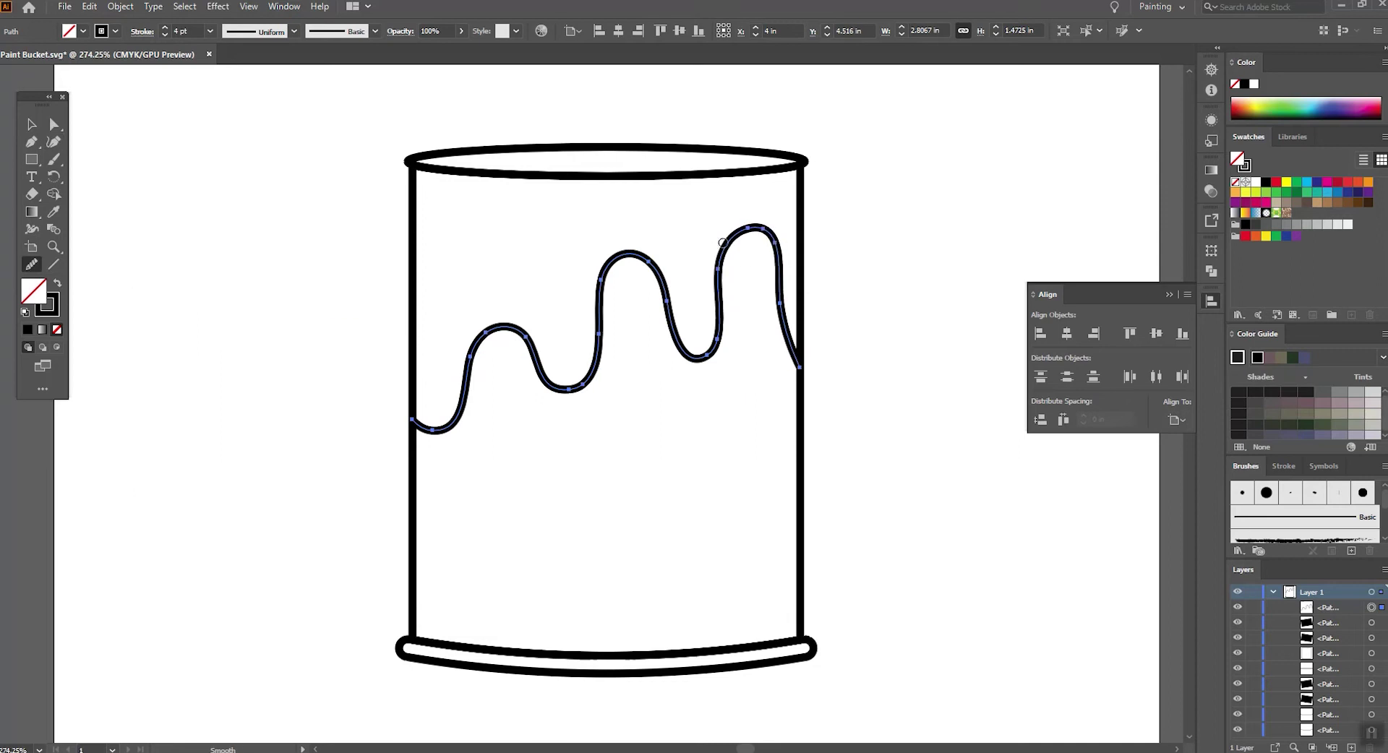
pyautogui.click(31, 124)
pyautogui.click(914, 468)
# Draw a small circle over the bucket's right edge beside the last wave peak and nudge it into place.
pyautogui.moveTo(34, 161); pyautogui.dragTo(75, 178)
pyautogui.rightClick(742, 220)
pyautogui.click(548, 200)
pyautogui.click(114, 98)
pyautogui.moveTo(788, 244)
pyautogui.mouseDown()
pyautogui.moveTo(840, 294)
pyautogui.moveTo(819, 253)
pyautogui.mouseUp()
pyautogui.click(32, 124)
pyautogui.press('Left')
pyautogui.press('Left')
pyautogui.press('Left')
# Remove the body and wave lines that run through the circle with Shape Builder.
pyautogui.click(855, 341)
pyautogui.moveTo(859, 328)
pyautogui.mouseDown()
pyautogui.moveTo(759, 281)
pyautogui.moveTo(810, 284)
pyautogui.mouseUp()
pyautogui.click(55, 193)
pyautogui.click(30, 126)
pyautogui.click(78, 218)
# Draw a second, larger ellipse about 0.52 in tall around the circle, shifted slightly towards the bucket's middle.
pyautogui.click(31, 159)
pyautogui.moveTo(796, 238)
pyautogui.mouseDown()
pyautogui.moveTo(769, 278)
pyautogui.moveTo(732, 299)
pyautogui.mouseUp()
pyautogui.press('v')
pyautogui.press('Down')
pyautogui.press('Down')
pyautogui.hotkey('shift', 'Right')
pyautogui.press('Right')
pyautogui.press('Right')
pyautogui.press('Left')
pyautogui.moveTo(816, 306); pyautogui.dragTo(826, 314)
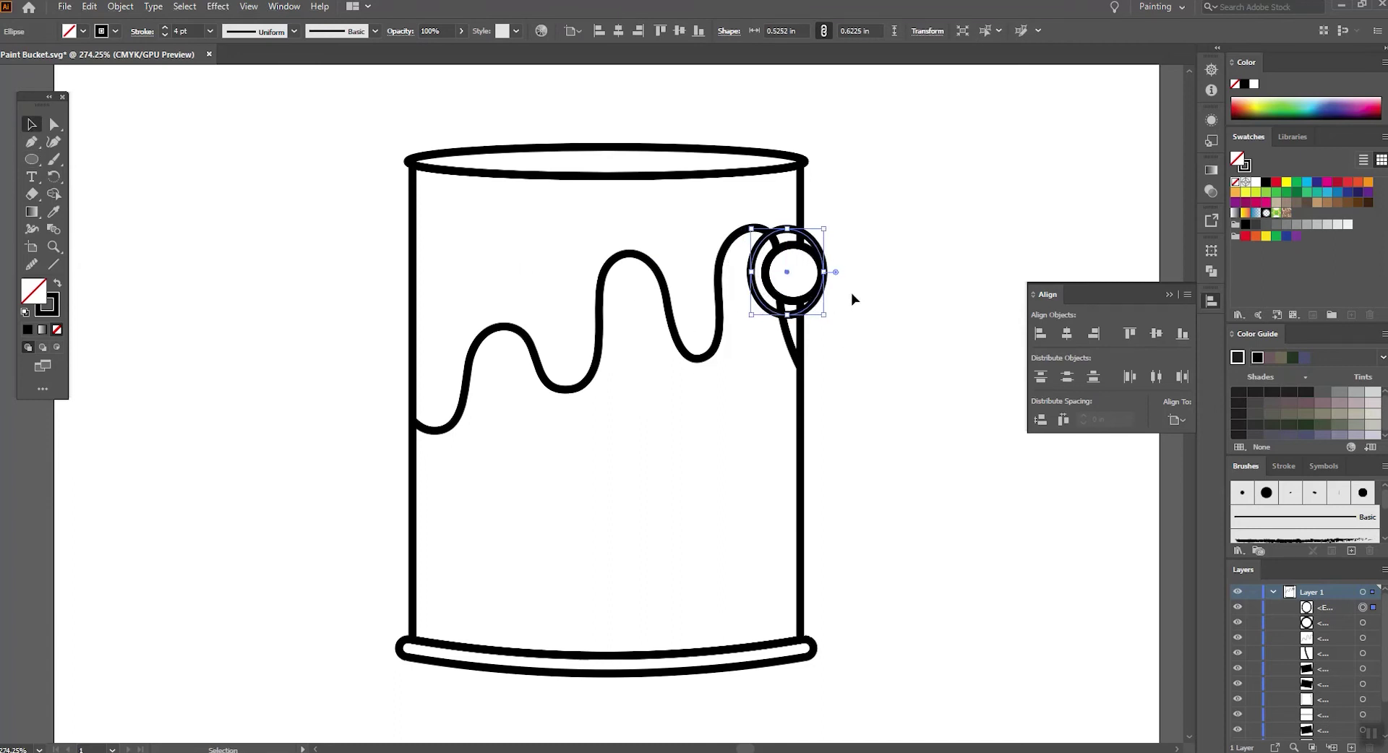
pyautogui.moveTo(825, 229); pyautogui.dragTo(939, 252)
pyautogui.click(901, 327)
# Trim the wave segments that run inside the larger ellipse with Shape Builder.
pyautogui.press('z')
pyautogui.click(31, 124)
pyautogui.click(768, 195)
pyautogui.keyDown('shift'); pyautogui.click(705, 168); pyautogui.keyUp('shift')
pyautogui.click(53, 194)
pyautogui.keyDown('alt'); pyautogui.click(741, 232); pyautogui.keyUp('alt')
pyautogui.click(31, 125)
pyautogui.click(776, 550)
pyautogui.keyDown('shift'); pyautogui.click(660, 338); pyautogui.keyUp('shift')
pyautogui.hotkey('shift', 'm')
# Trim the part of the larger ellipse that overlaps the inner circle with Shape Builder.
pyautogui.click(33, 127)
pyautogui.moveTo(966, 394); pyautogui.dragTo(852, 303)
pyautogui.click(53, 195)
pyautogui.keyDown('alt'); pyautogui.click(898, 350); pyautogui.keyUp('alt')
pyautogui.press('v')
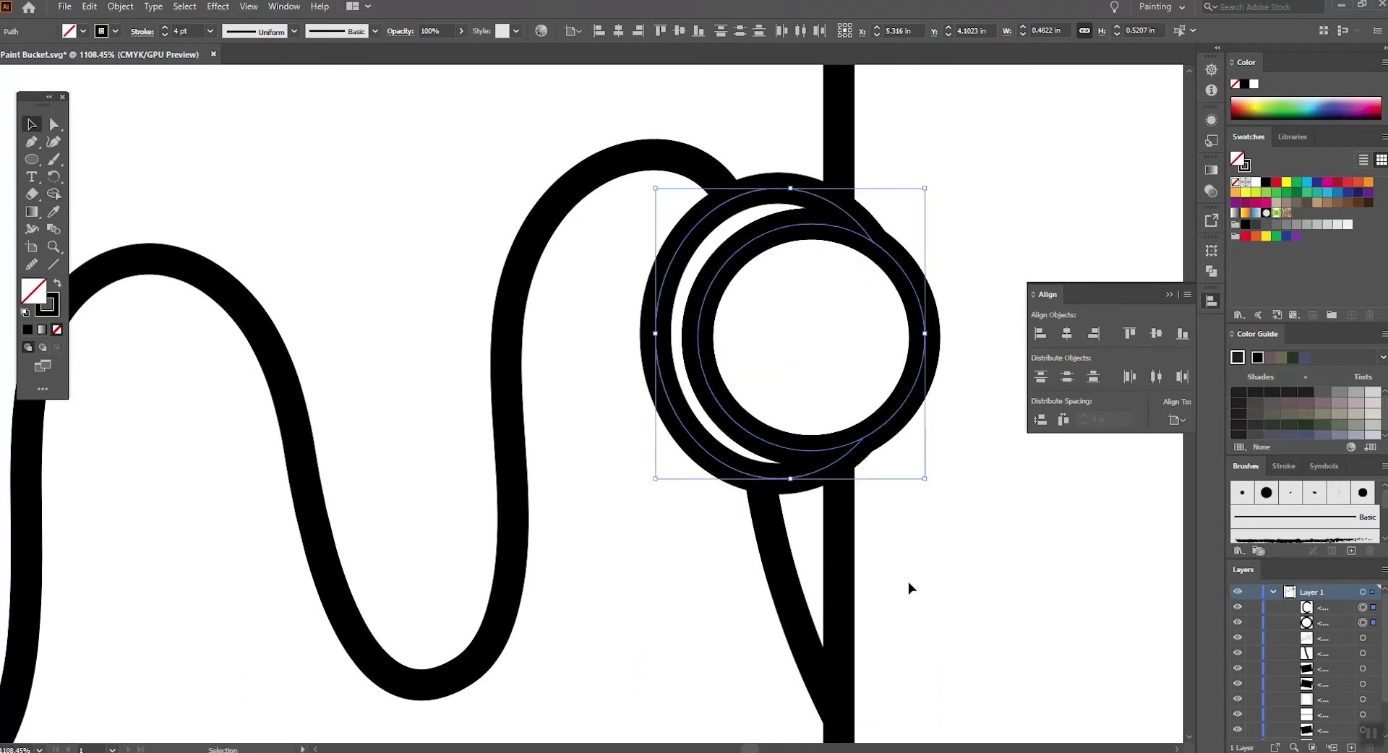
pyautogui.click(873, 573)
pyautogui.press('z')
pyautogui.moveTo(674, 318); pyautogui.dragTo(353, 366)
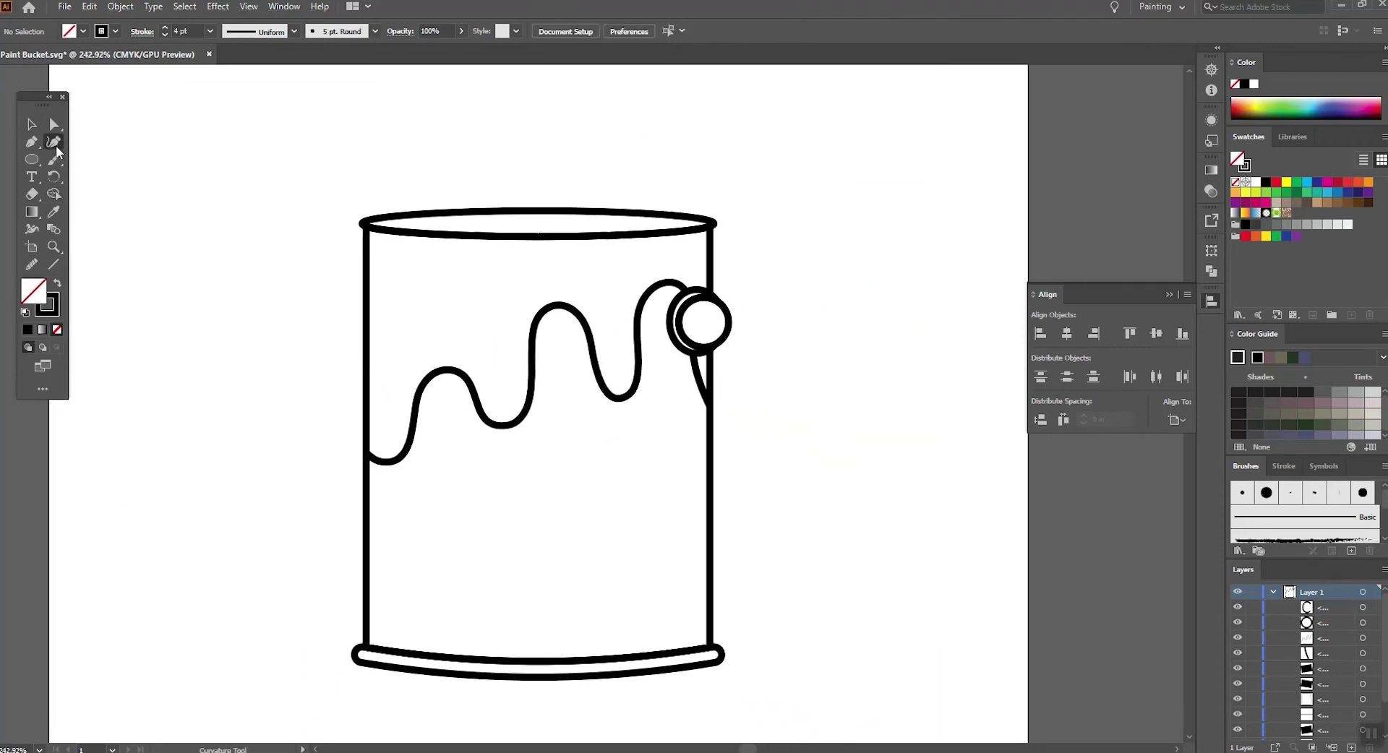
# Draw a curved handle with the Curvature tool from the circle's center across the body to just beyond the bucket's opposite edge.
pyautogui.click(701, 322)
pyautogui.click(514, 480)
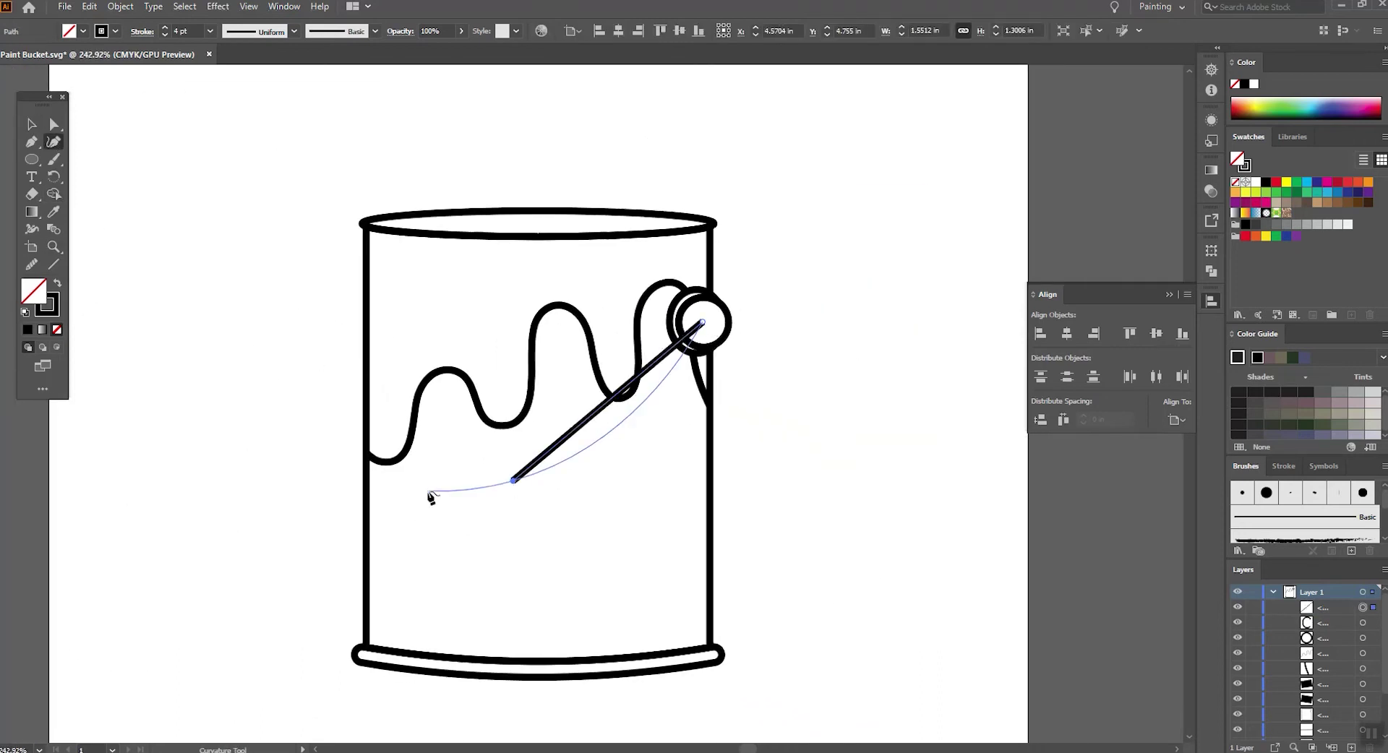
pyautogui.click(380, 486)
pyautogui.click(351, 462)
pyautogui.click(330, 416)
pyautogui.click(344, 354)
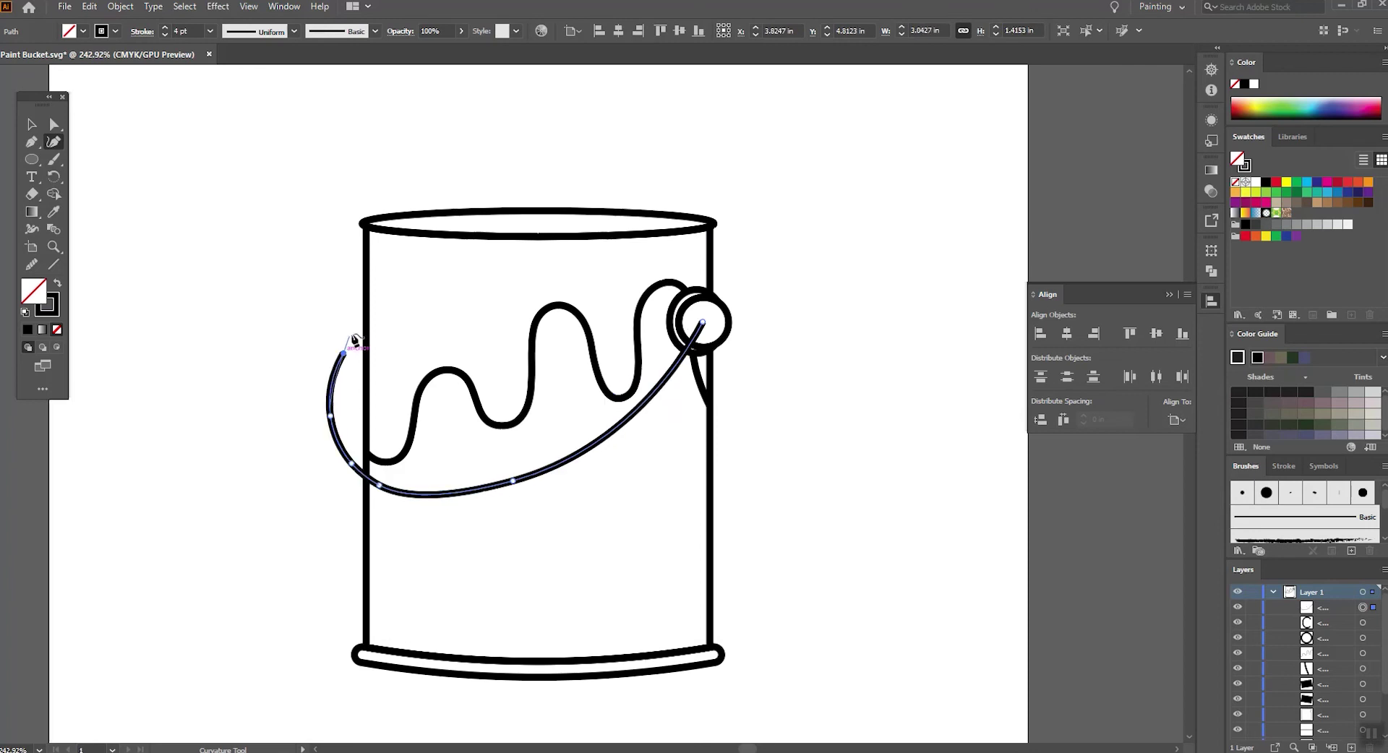
# Smooth the handle's curve along its lower bend.
pyautogui.click(31, 124)
pyautogui.click(31, 264)
pyautogui.moveTo(370, 380); pyautogui.dragTo(614, 440)
# Trim the handle's far end flush with the bucket's left edge using Shape Builder.
pyautogui.click(32, 126)
pyautogui.press('z')
pyautogui.moveTo(318, 313); pyautogui.dragTo(434, 314)
pyautogui.click(31, 124)
pyautogui.keyDown('shift'); pyautogui.click(483, 280); pyautogui.keyUp('shift')
pyautogui.click(53, 193)
pyautogui.keyDown('alt'); pyautogui.click(513, 317); pyautogui.keyUp('alt')
pyautogui.press('z')
pyautogui.moveTo(686, 349); pyautogui.dragTo(571, 349)
pyautogui.moveTo(845, 336); pyautogui.dragTo(631, 310)
pyautogui.click(35, 128)
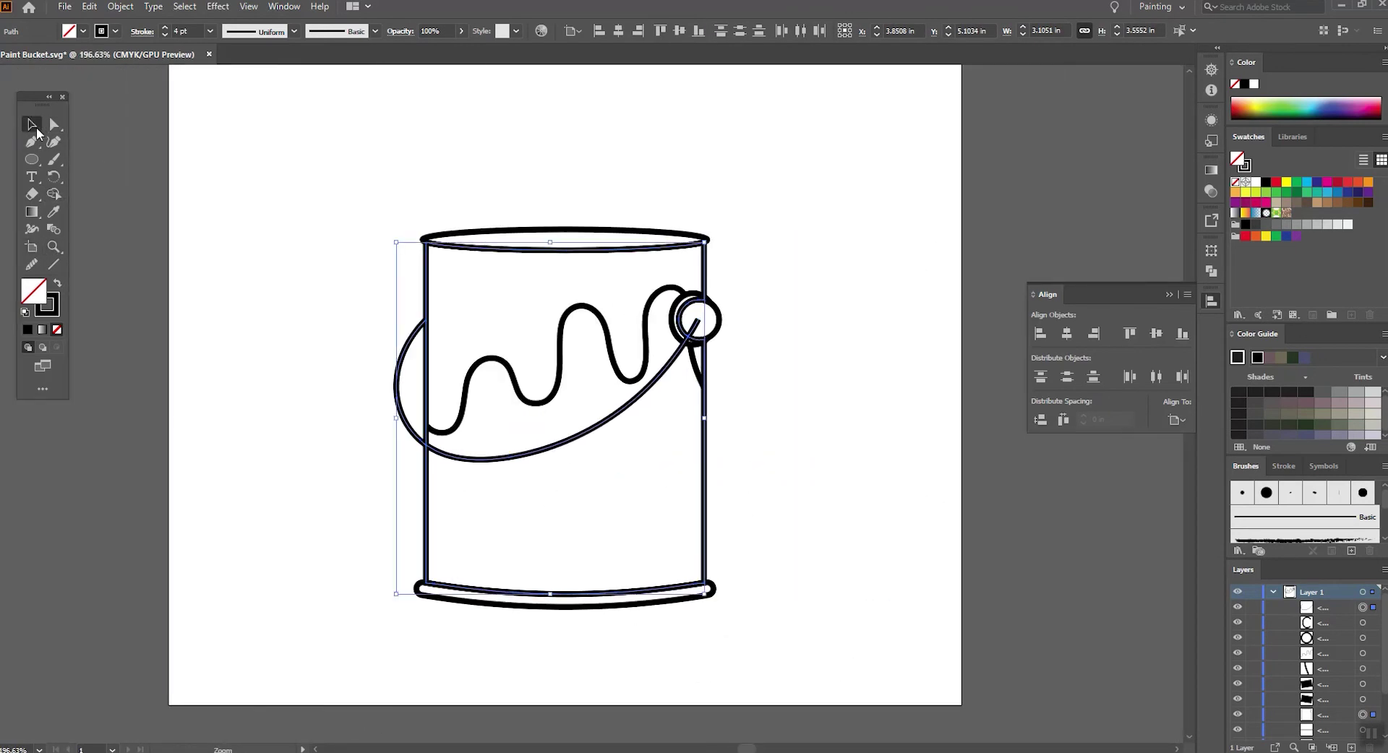
pyautogui.click(32, 125)
pyautogui.click(834, 482)
# Draw a black-filled circle without a stroke, about 0.11 in across, on the handle's end inside the hinge circle.
pyautogui.scroll(-2, 834, 483)
pyautogui.click(696, 254)
pyautogui.press('z')
pyautogui.keyDown('alt'); pyautogui.scroll(10, 692, 253); pyautogui.keyUp('alt')
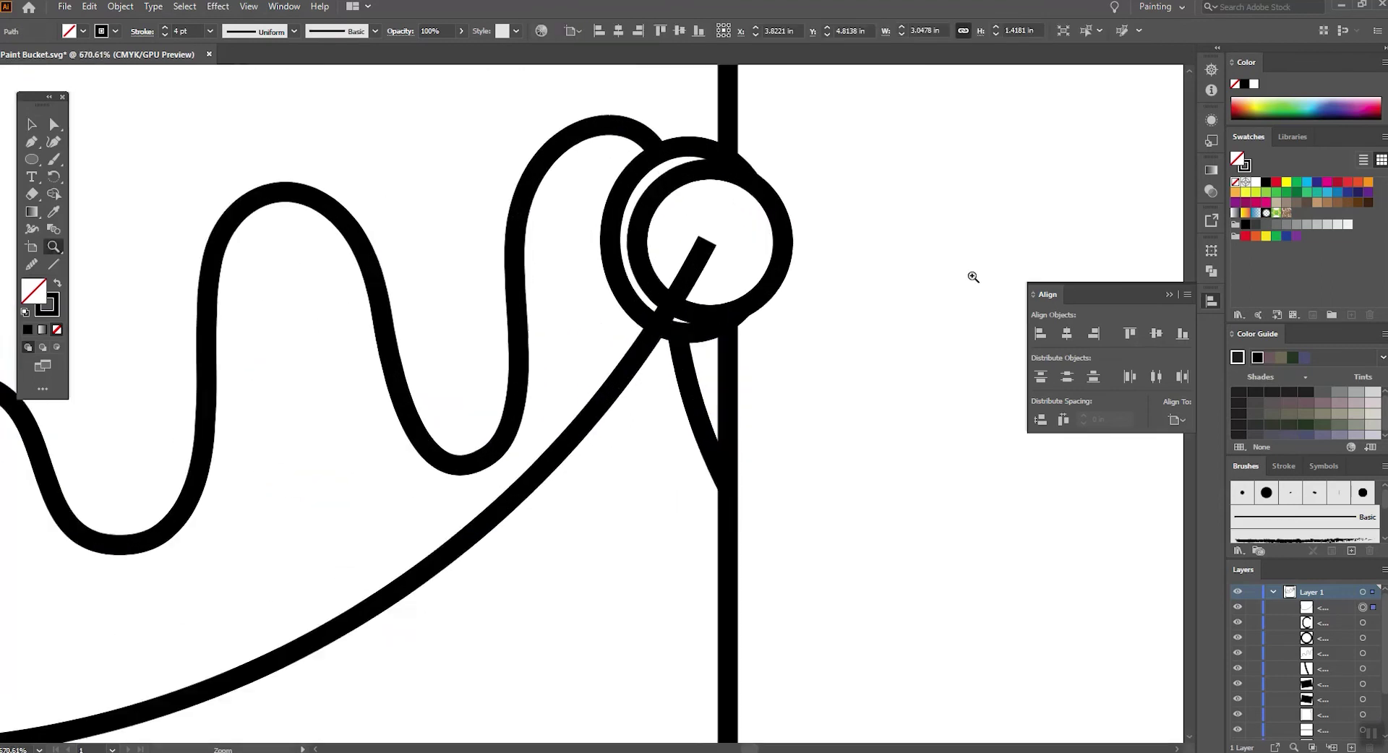
pyautogui.click(34, 162)
pyautogui.moveTo(691, 203); pyautogui.dragTo(763, 275)
pyautogui.hotkey('shift', 'x')
pyautogui.press('v')
pyautogui.moveTo(764, 203); pyautogui.dragTo(772, 194)
pyautogui.moveTo(732, 235); pyautogui.dragTo(726, 227)
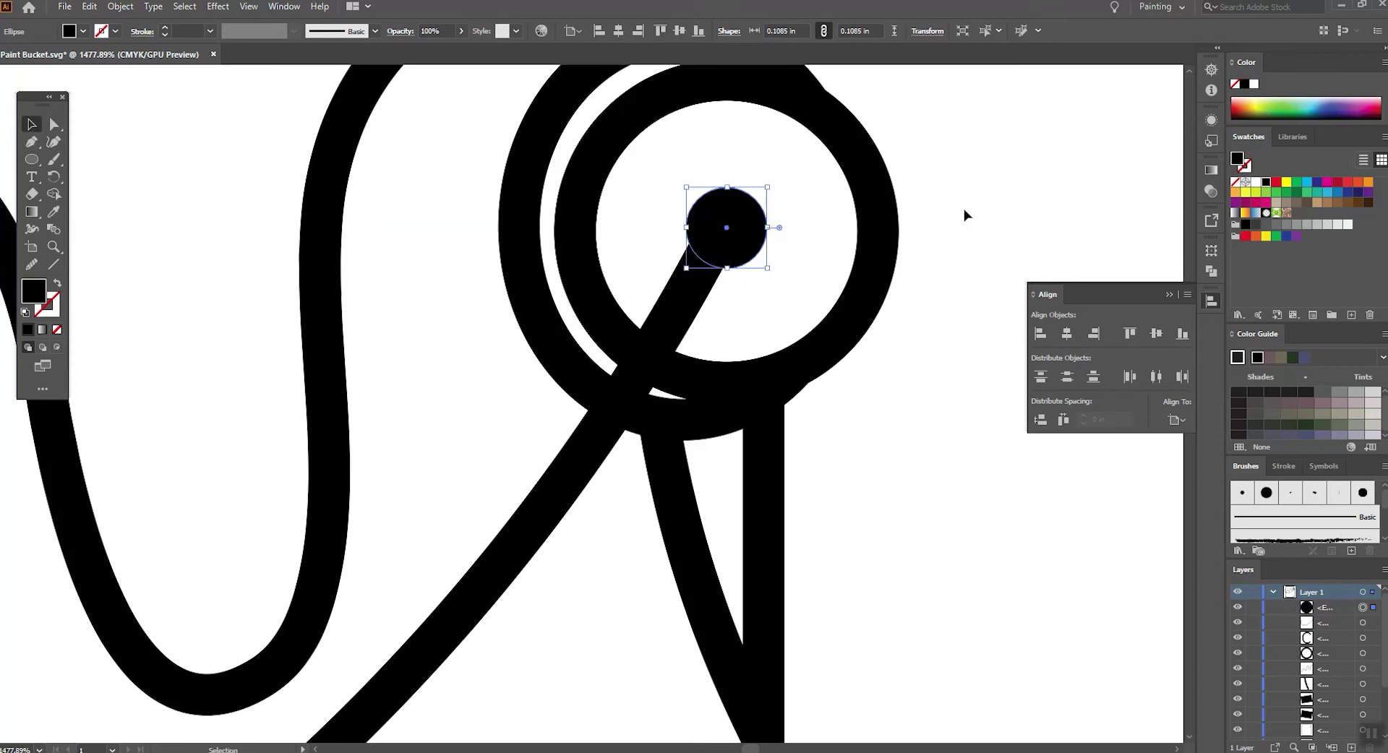
pyautogui.click(963, 215)
pyautogui.hotkey('ctrl', '0')
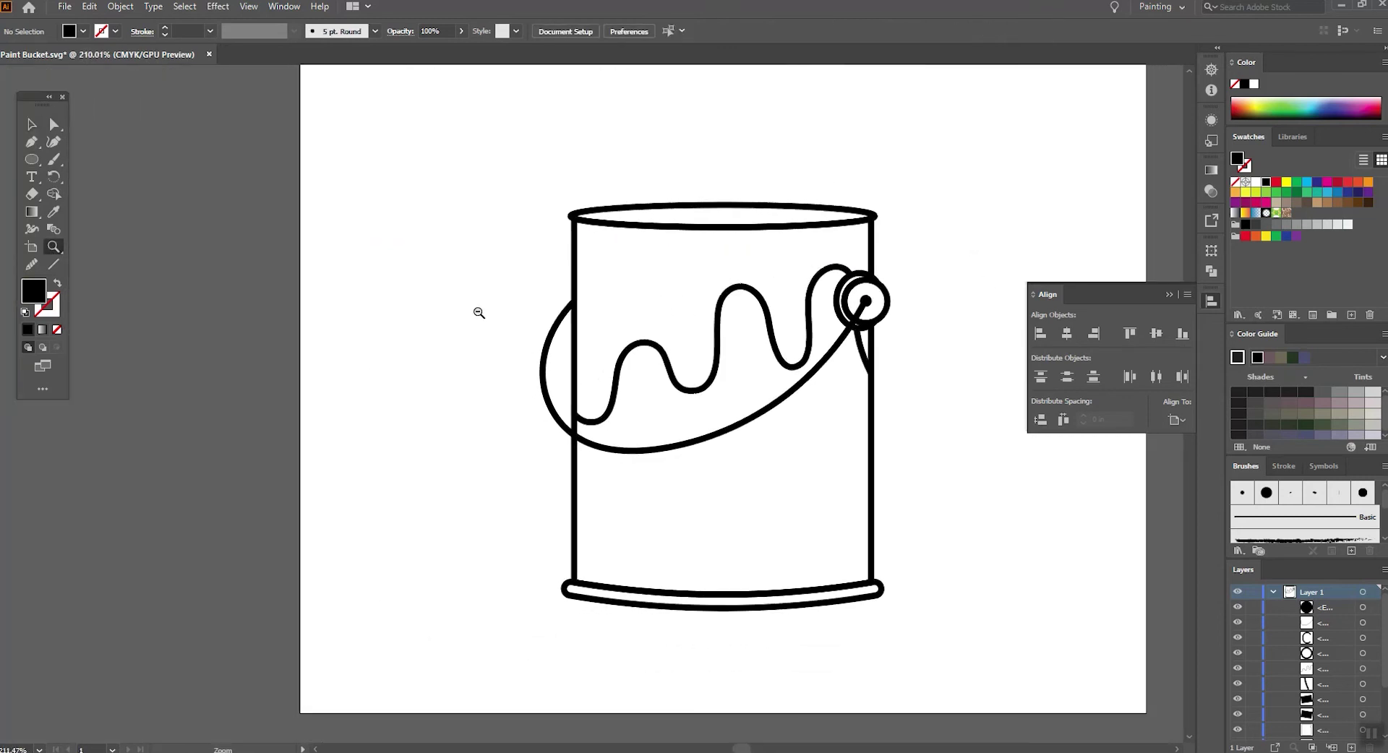
# Set the stroke weight of the whole bucket drawing to 6 pt.
pyautogui.moveTo(481, 154); pyautogui.dragTo(939, 654)
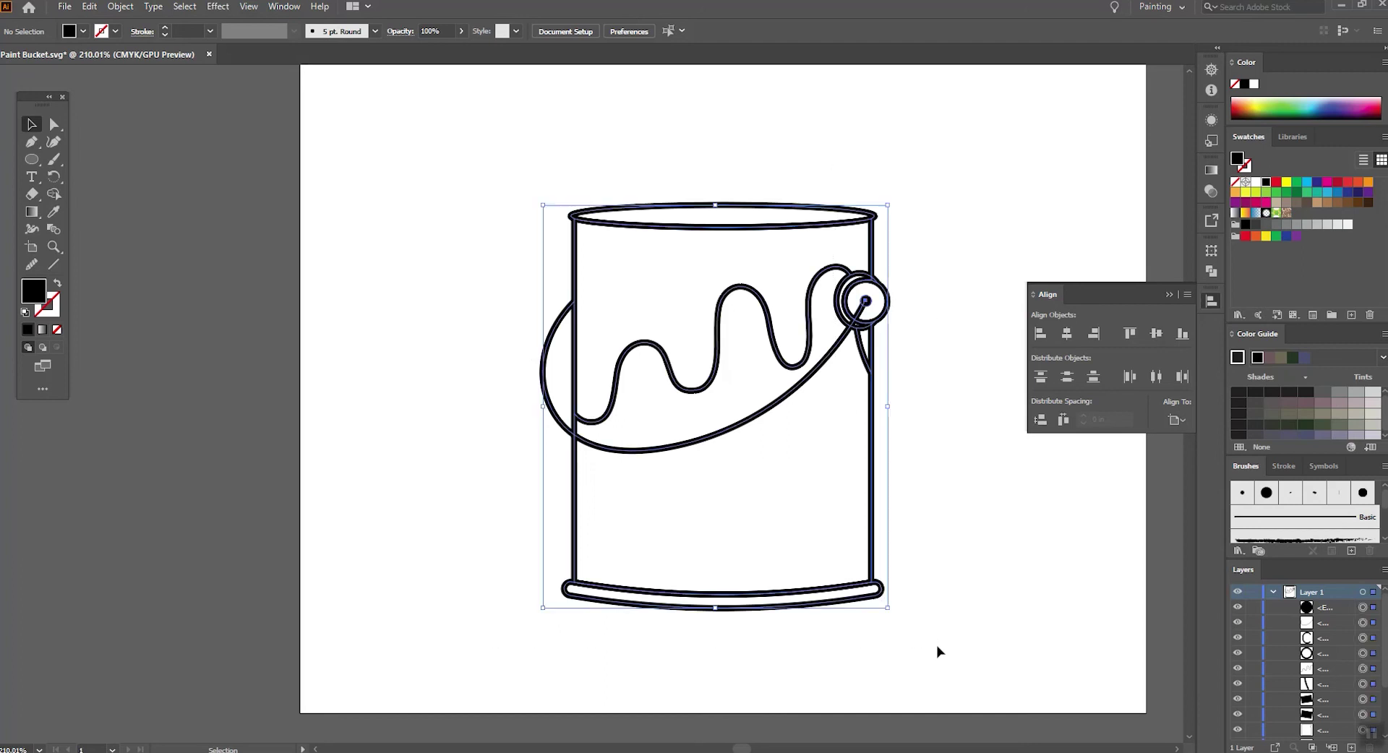
pyautogui.click(164, 27)
pyautogui.click(164, 27)
pyautogui.click(164, 27)
pyautogui.click(164, 27)
pyautogui.click(164, 27)
pyautogui.click(164, 27)
pyautogui.click(381, 216)
# Expand the bucket's strokes into outlined shapes and unite them all with Pathfinder.
pyautogui.moveTo(987, 660); pyautogui.dragTo(466, 253)
pyautogui.click(120, 6)
pyautogui.click(137, 190)
pyautogui.click(45, 310)
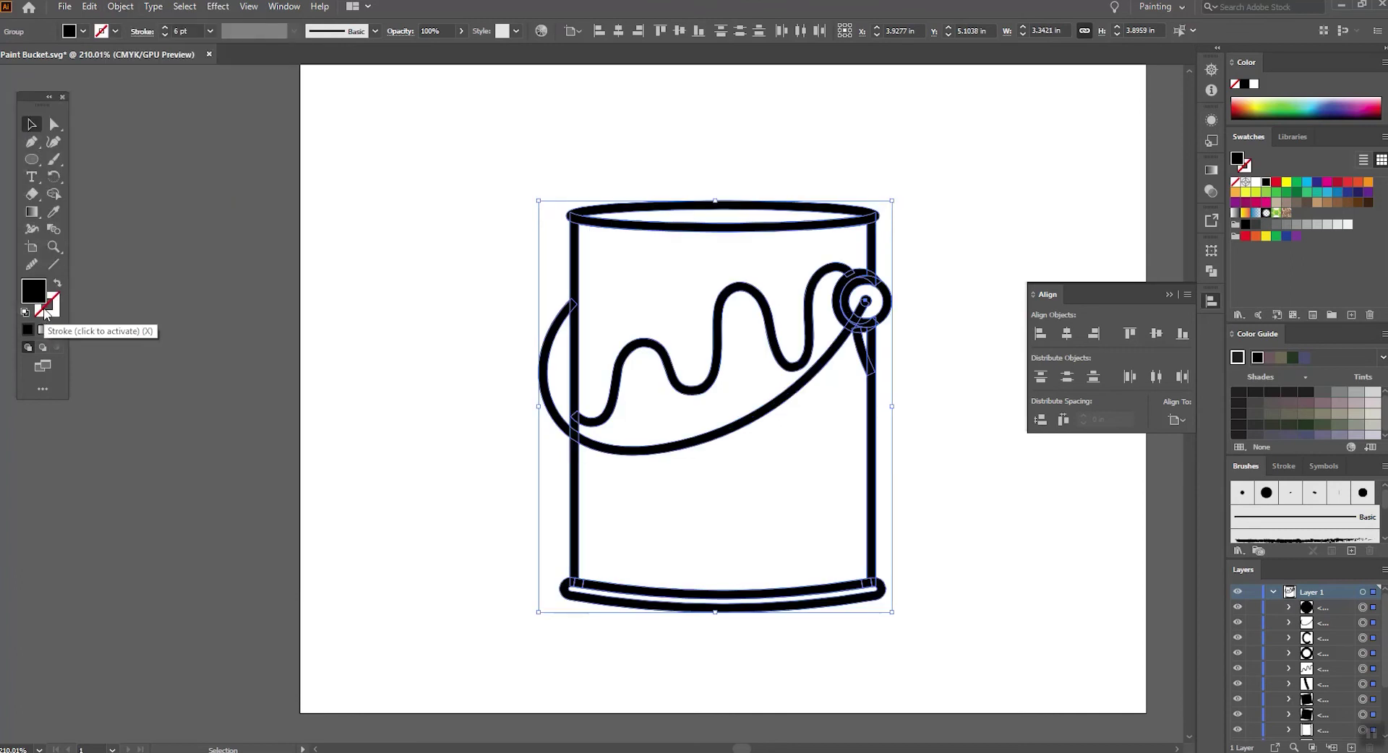
pyautogui.click(1212, 271)
pyautogui.click(1041, 284)
# Fill the opening inside the bucket's elliptical rim with dark red using Shape Builder.
pyautogui.press('z')
pyautogui.moveTo(860, 283); pyautogui.dragTo(1069, 371)
pyautogui.hotkey('shift', 'm')
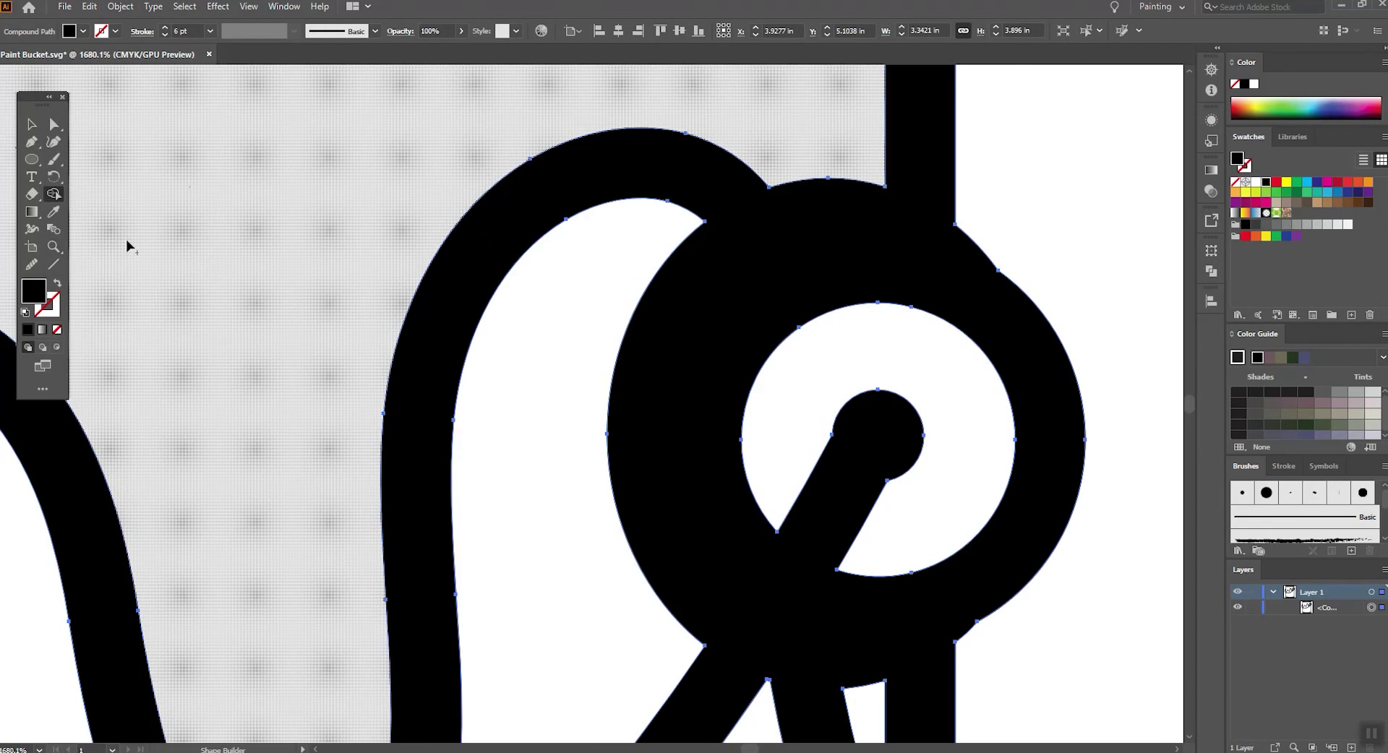
pyautogui.hotkey('ctrl', '0')
pyautogui.press('v')
pyautogui.hotkey('shift', 'm')
pyautogui.click(1337, 181)
pyautogui.click(812, 171)
pyautogui.click(32, 124)
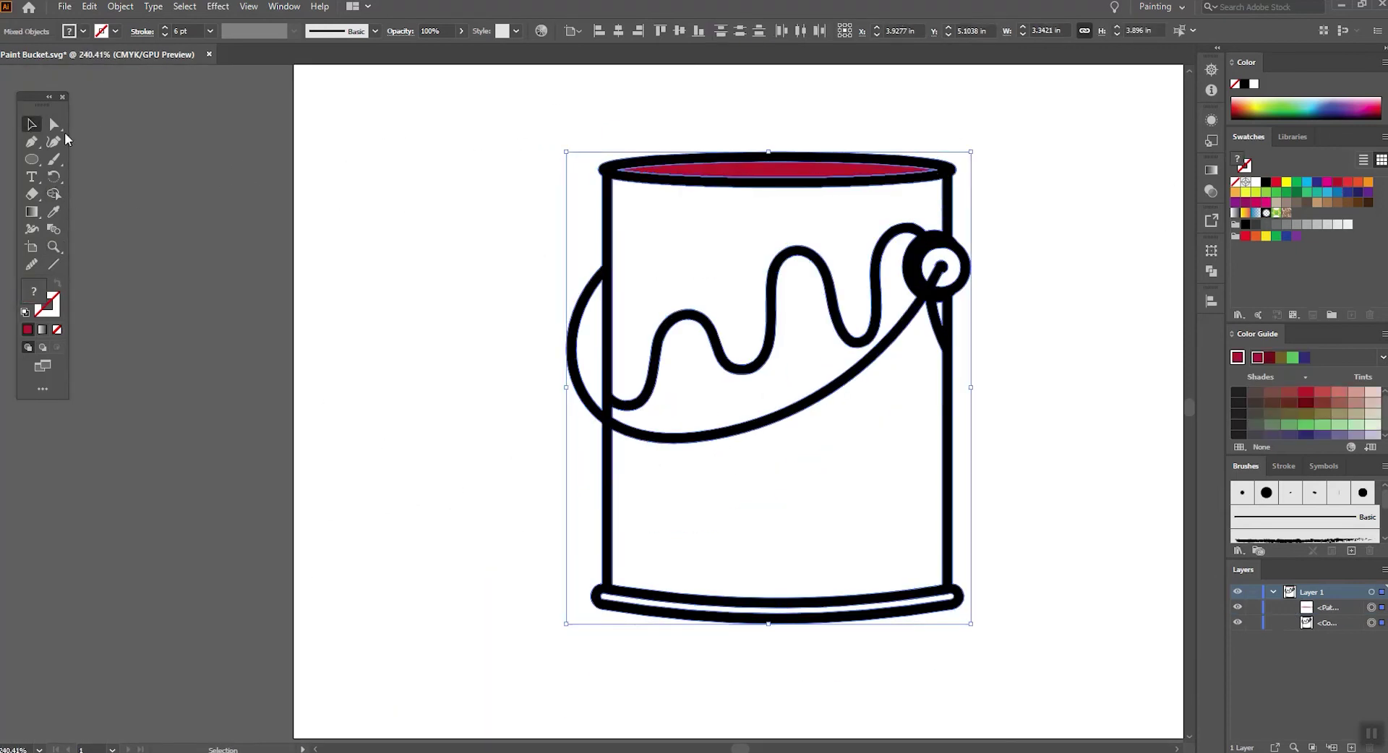
# Fill the dripping paint area and the small drip below the hinge with bright red using Shape Builder.
pyautogui.scroll(-1, 1031, 437)
pyautogui.moveTo(520, 84); pyautogui.dragTo(1051, 623)
pyautogui.click(53, 194)
pyautogui.click(723, 188)
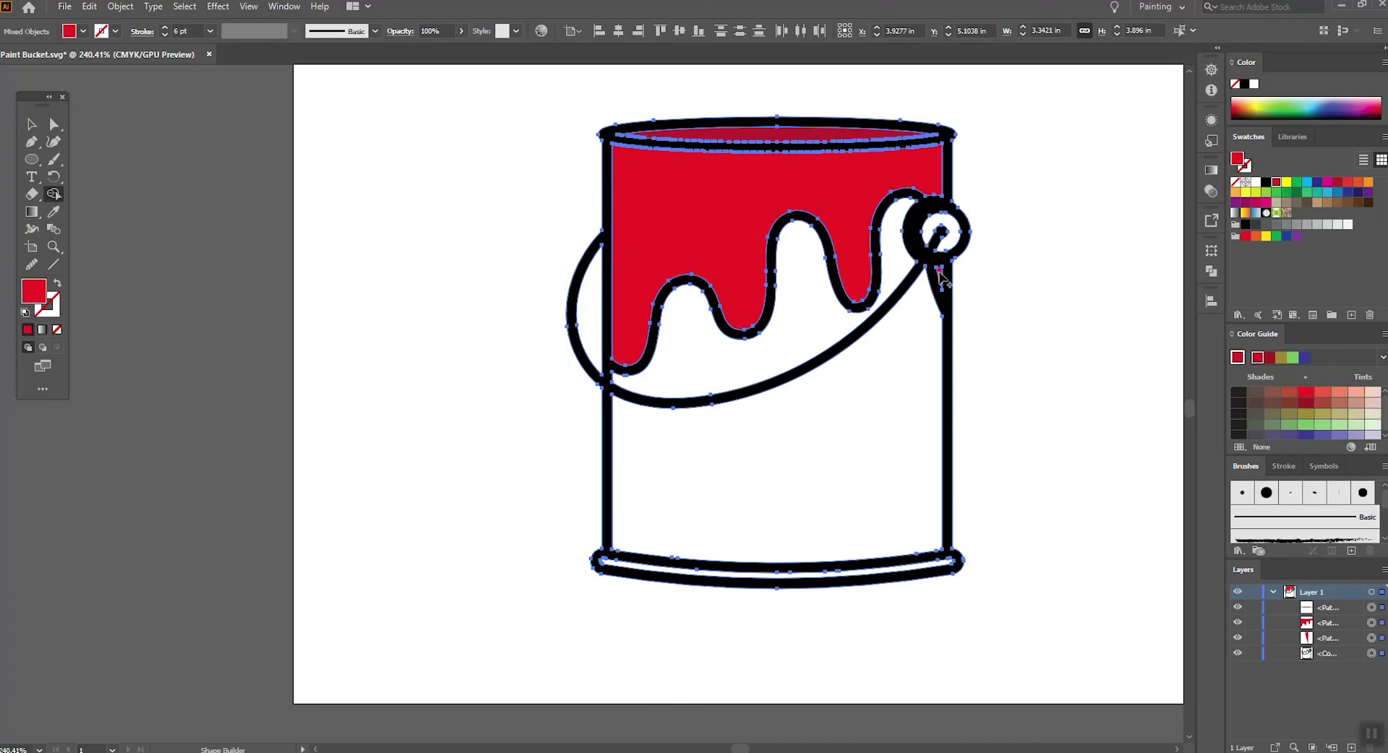
pyautogui.click(32, 124)
pyautogui.hotkey('ctrl', 'y')
pyautogui.hotkey('ctrl', 'y')
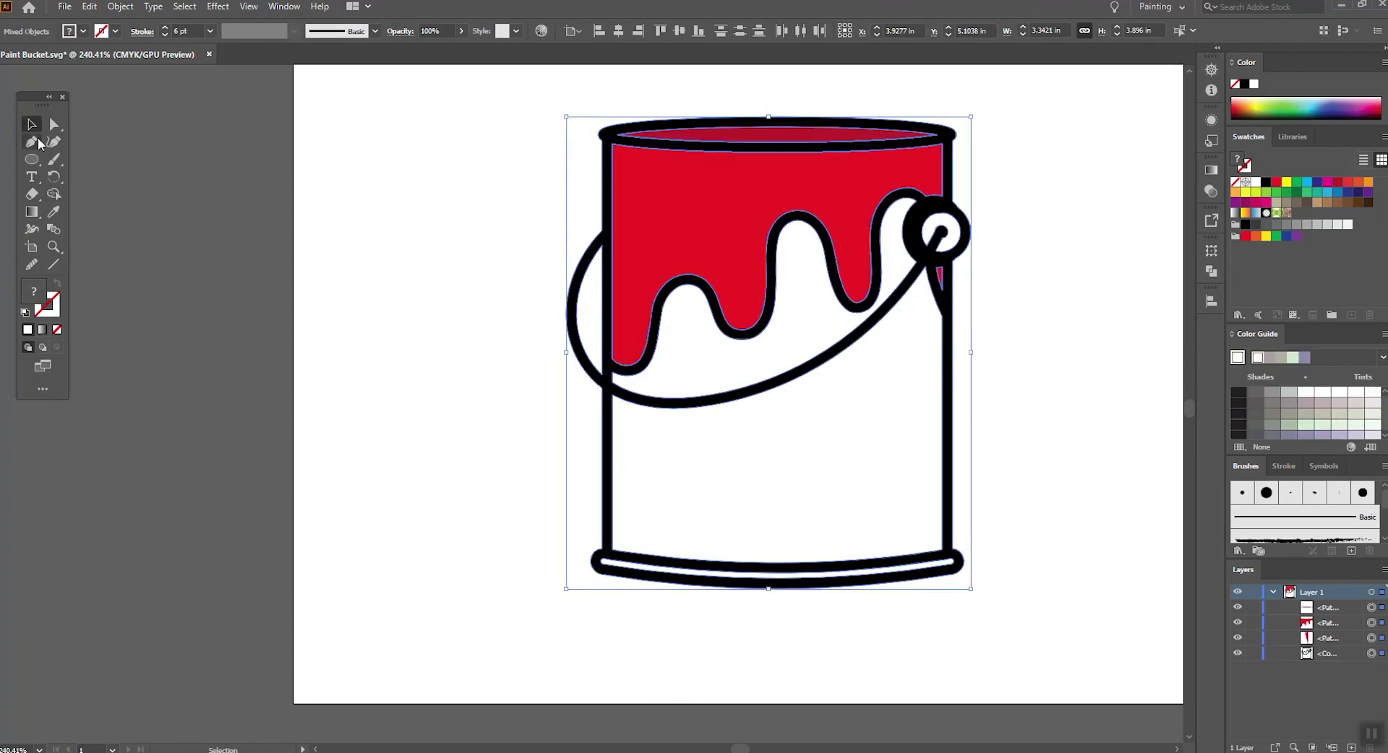
# Fill the bucket body's areas above and below the handle with white using Shape Builder.
pyautogui.hotkey('shift', 'ctrl', 'a')
pyautogui.click(1257, 183)
pyautogui.hotkey('ctrl', 'a')
pyautogui.click(54, 194)
pyautogui.click(712, 358)
pyautogui.click(881, 497)
pyautogui.click(41, 126)
pyautogui.click(437, 302)
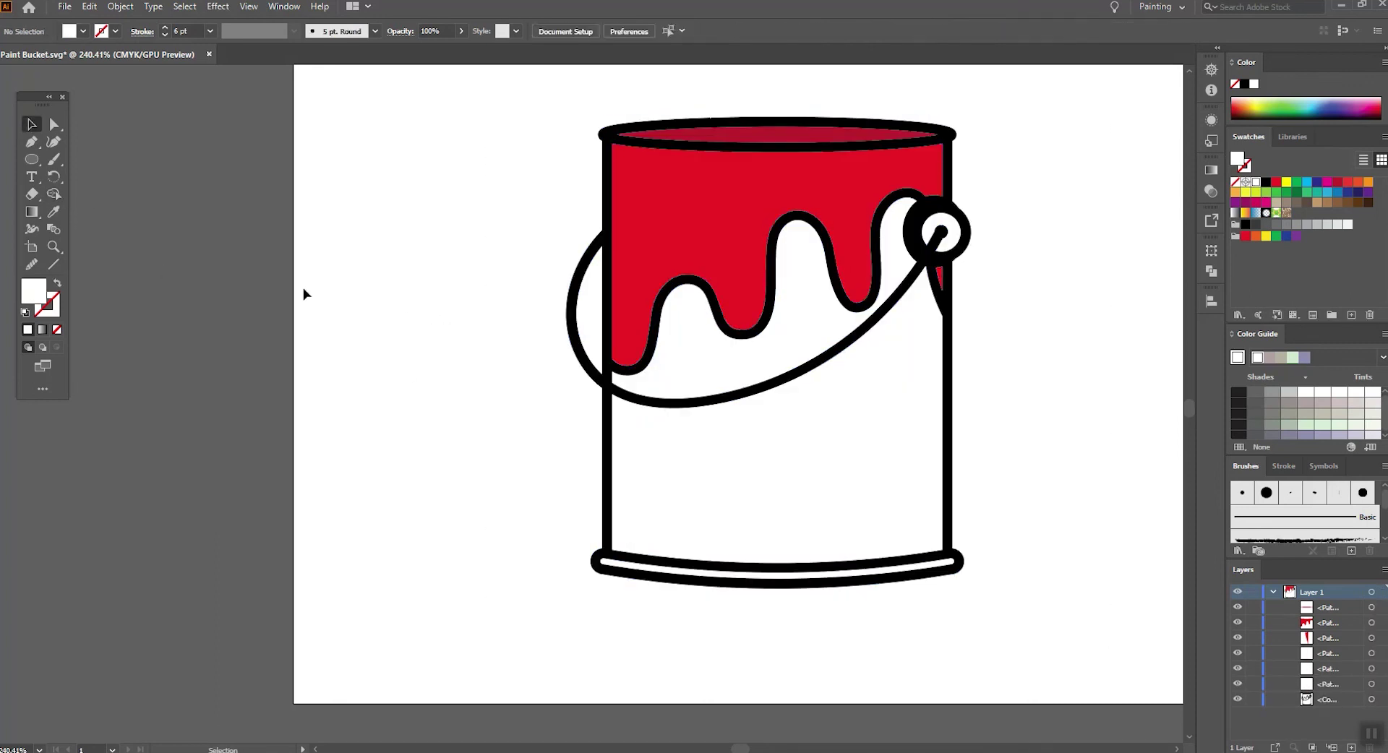
# Scale the whole bucket up to about 4.4 by 5.12 in and move it up on the artboard.
pyautogui.moveTo(961, 359); pyautogui.dragTo(860, 358)
pyautogui.click(26, 126)
pyautogui.moveTo(1004, 483); pyautogui.dragTo(782, 232)
pyautogui.moveTo(963, 256); pyautogui.dragTo(1012, 217)
pyautogui.moveTo(968, 315); pyautogui.dragTo(968, 239)
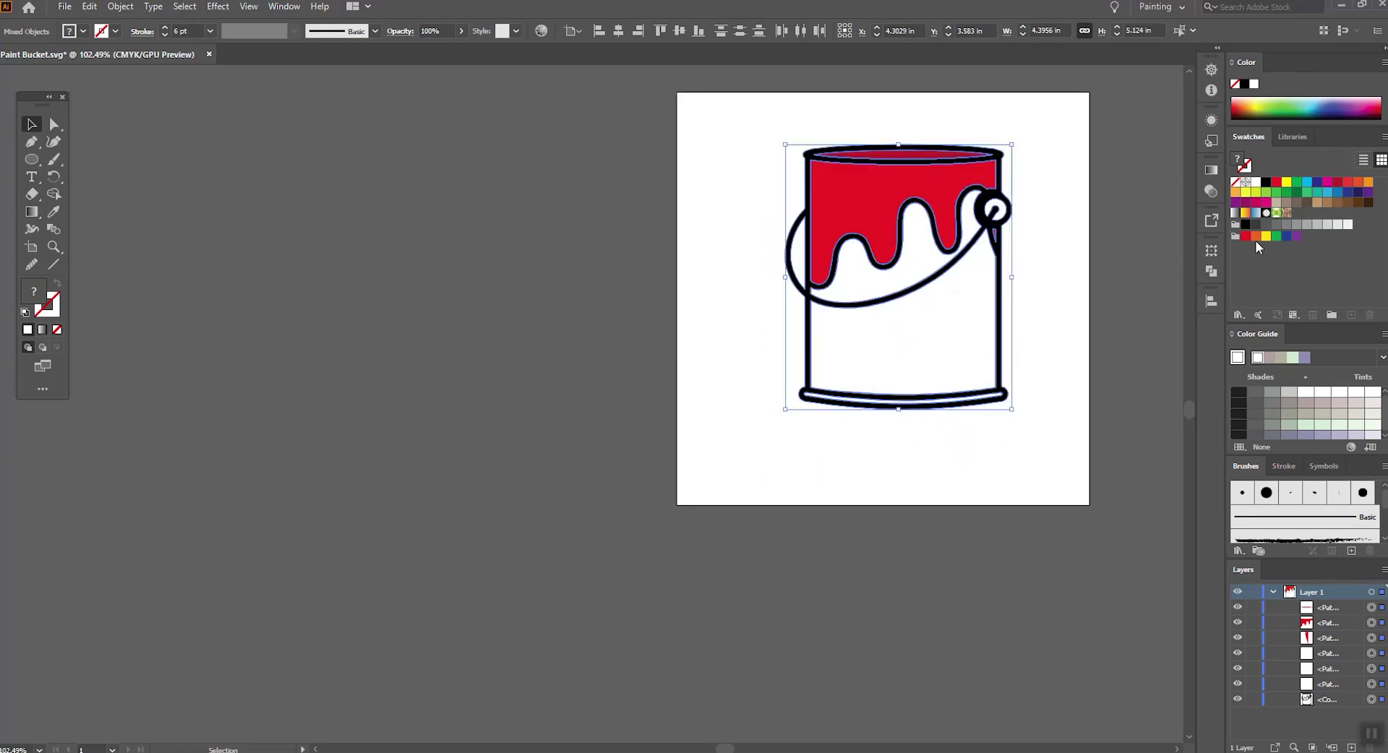
# Group the bucket artwork and center it horizontally and vertically on the artboard.
pyautogui.hotkey('ctrl', 'g')
pyautogui.click(1210, 301)
pyautogui.click(1066, 333)
pyautogui.click(1156, 334)
pyautogui.moveTo(1048, 182); pyautogui.dragTo(778, 229)
pyautogui.press('z')
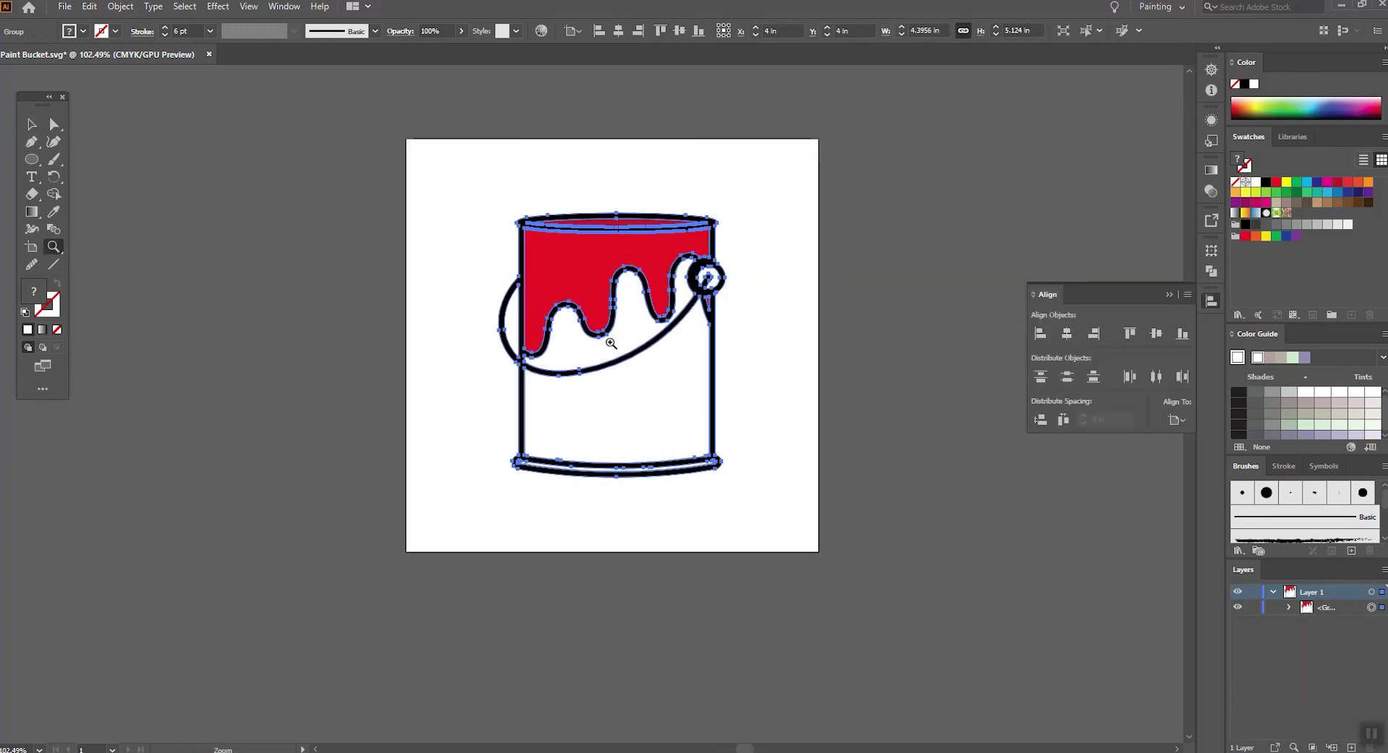
pyautogui.moveTo(639, 348); pyautogui.dragTo(873, 353)
pyautogui.scroll(2, 878, 358)
pyautogui.press('v')
pyautogui.click(1000, 574)
pyautogui.click(1169, 294)
pyautogui.scroll(-1, 1041, 347)
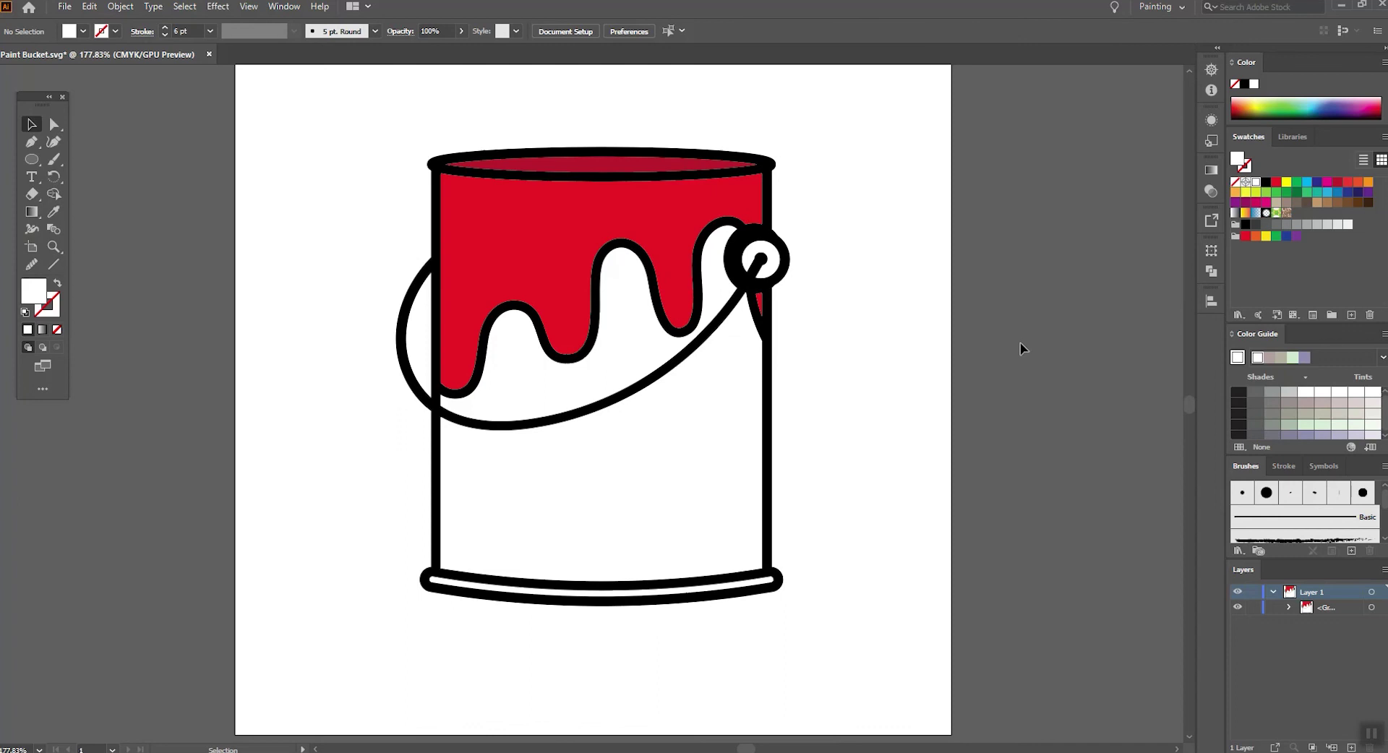
# Ungroup the bucket artwork and fill the inside of the hinge circle with medium gray.
pyautogui.scroll(1, 1021, 349)
pyautogui.click(651, 239)
pyautogui.click(127, 7)
pyautogui.click(169, 96)
pyautogui.click(332, 166)
pyautogui.click(770, 302)
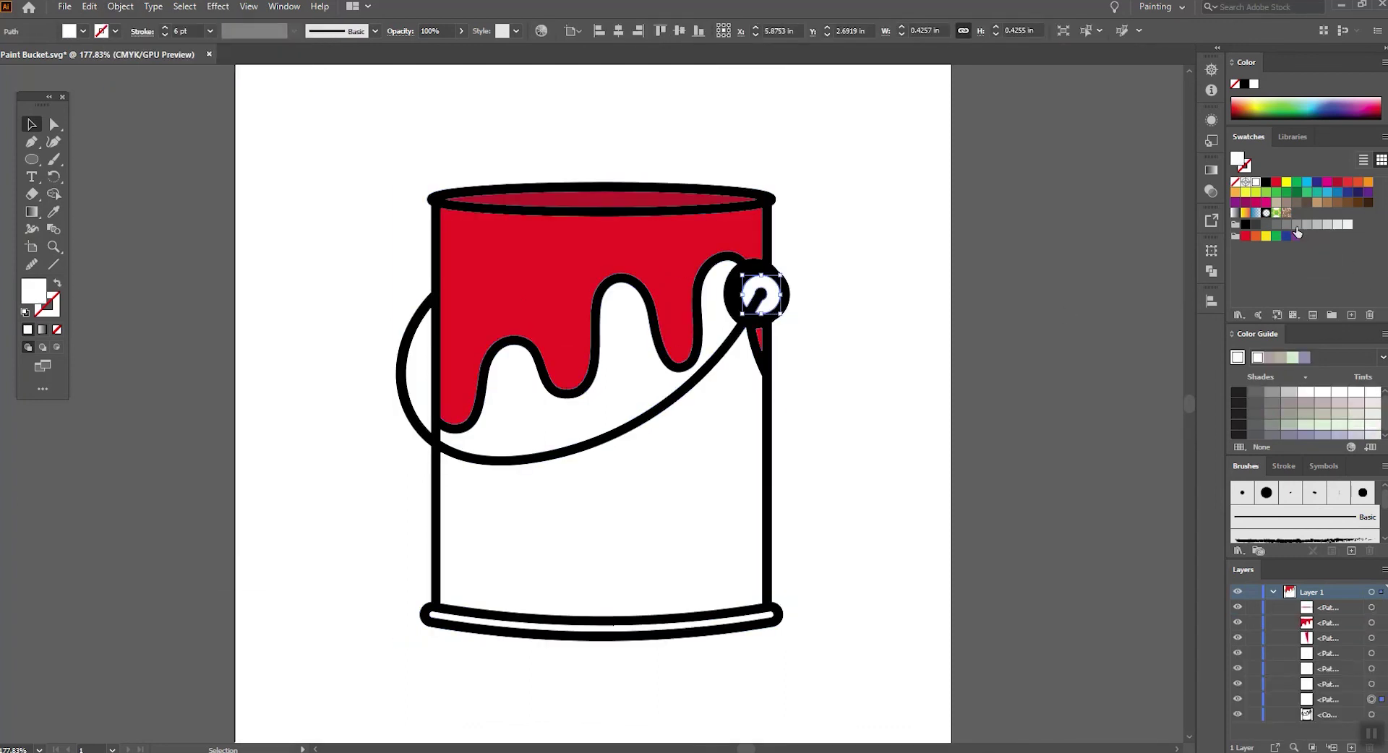
pyautogui.click(1296, 227)
pyautogui.click(867, 388)
# Fill the bucket body's areas below the handle and between the drips with very light gray.
pyautogui.click(730, 456)
pyautogui.click(1345, 225)
pyautogui.click(666, 377)
pyautogui.click(1347, 225)
# Fill the bucket's curved base with the gray sampled from the hinge circle.
pyautogui.click(687, 625)
pyautogui.press('i')
pyautogui.click(770, 299)
# Recolor the opening inside the bucket's rim orange-red.
pyautogui.press('v')
pyautogui.click(887, 213)
pyautogui.click(715, 200)
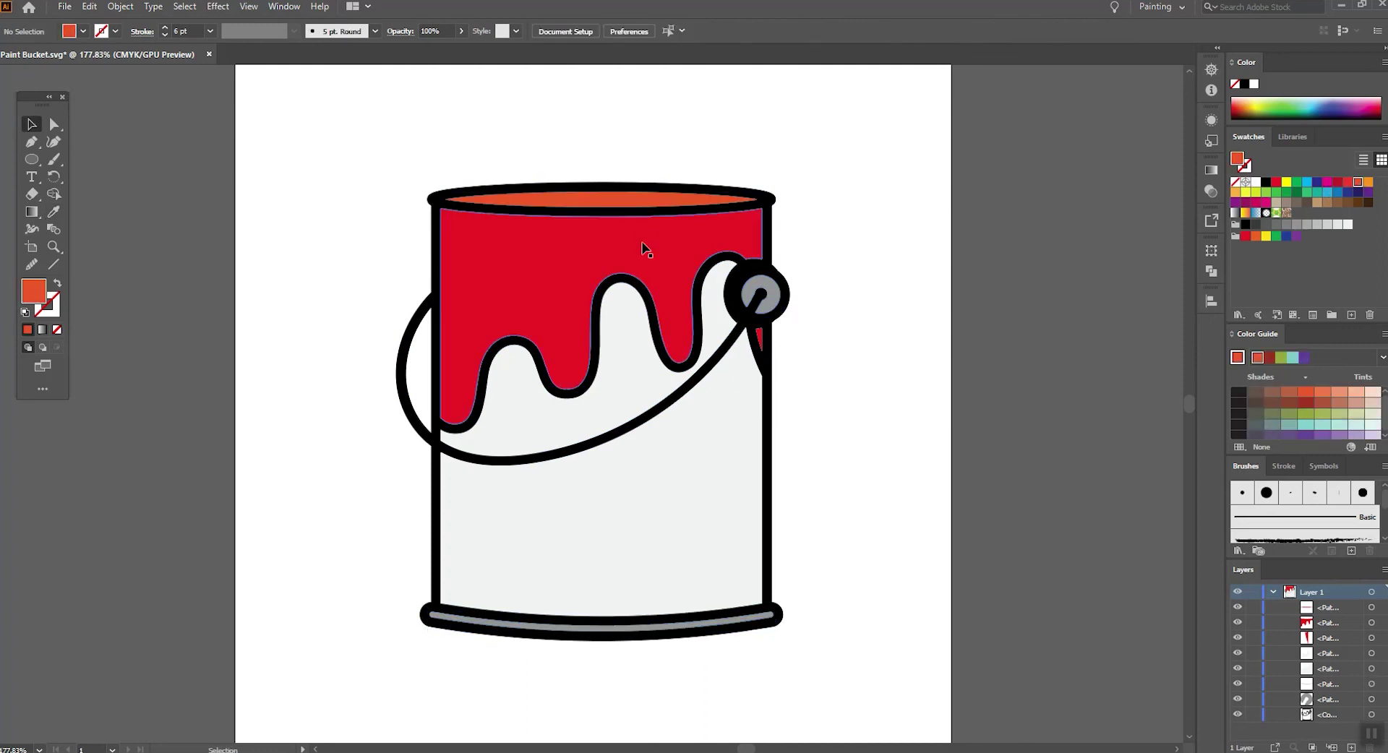
# Recolor the dripping paint and the sliver below the hinge yellow-orange, and the opening inside the rim a darker tan.
pyautogui.click(1358, 183)
pyautogui.click(1305, 393)
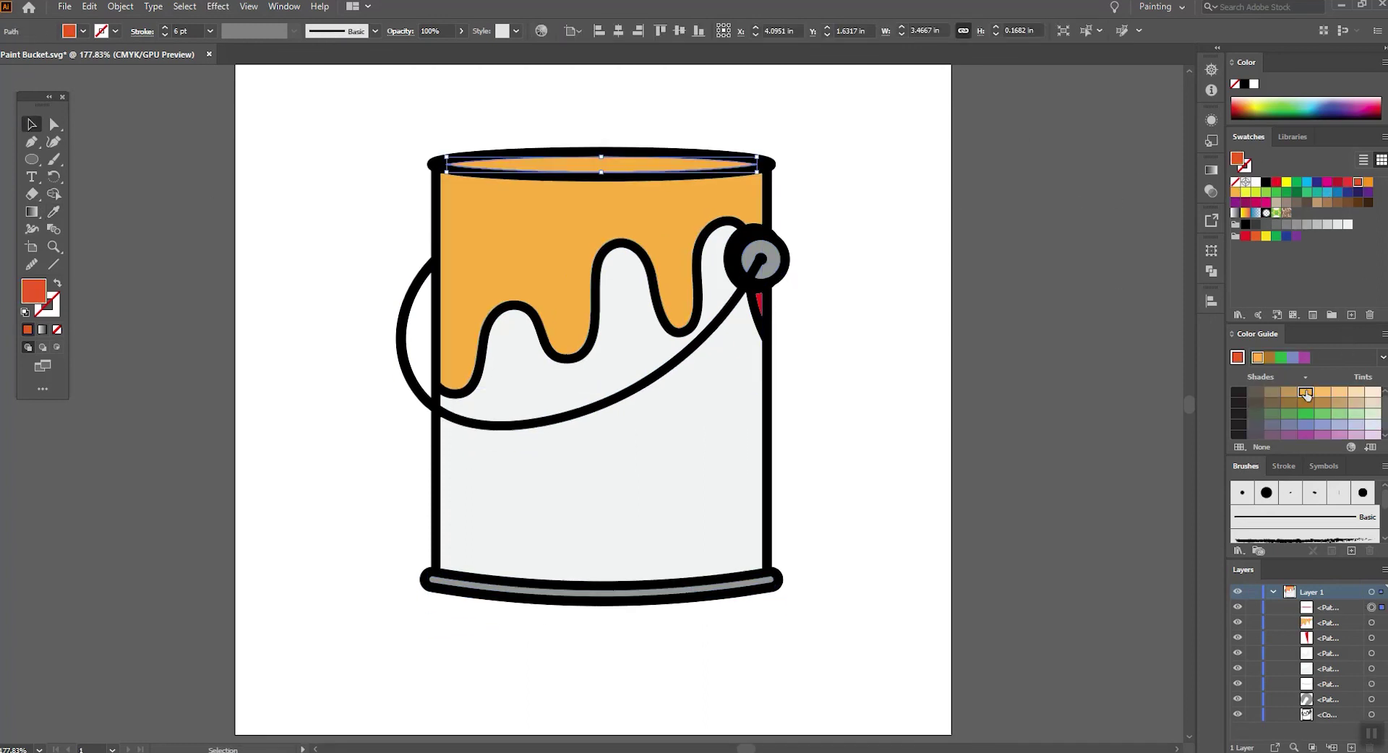
pyautogui.click(859, 321)
pyautogui.click(759, 303)
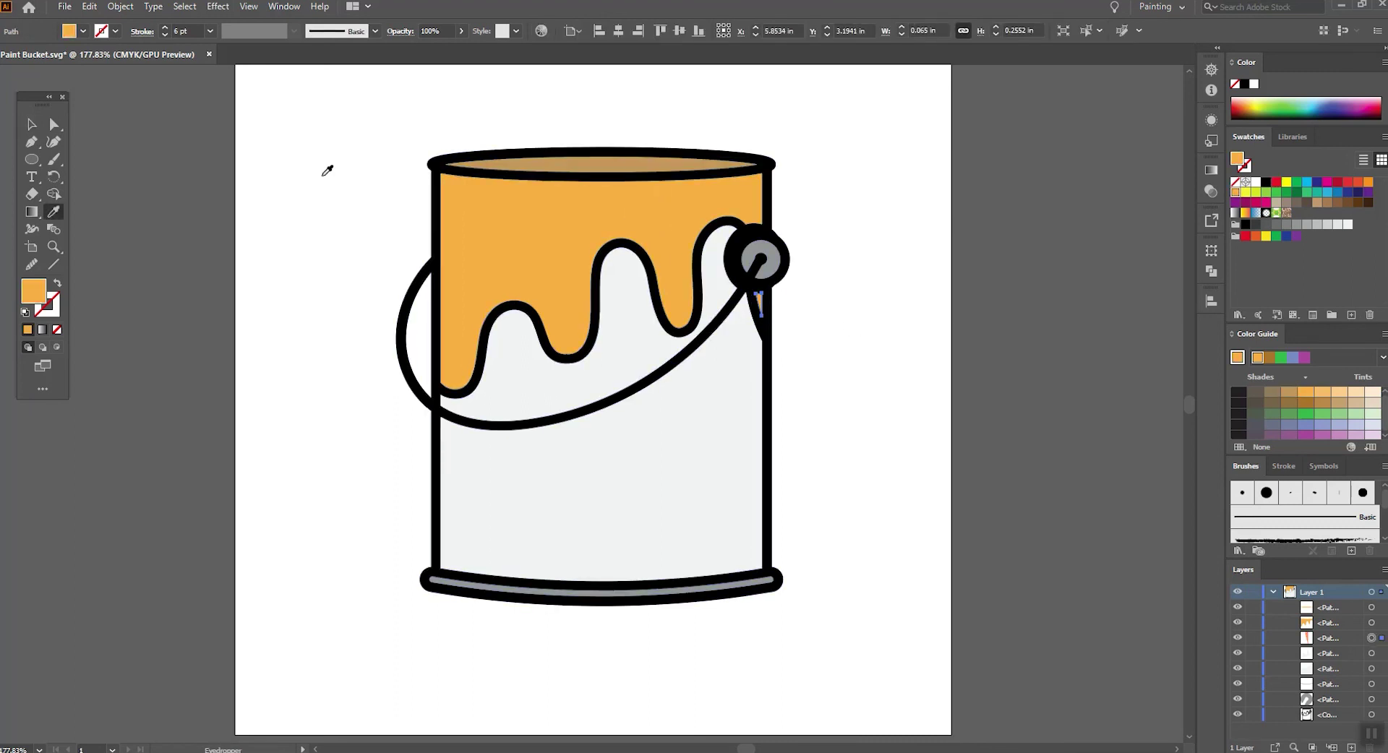
pyautogui.press('v')
pyautogui.click(327, 171)
# Group all the colored fill paths in Layer 1, leaving out the black outline compound path, and hide the group.
pyautogui.press('z')
pyautogui.moveTo(670, 533); pyautogui.dragTo(871, 443)
pyautogui.scroll(6, 870, 444)
pyautogui.moveTo(964, 444); pyautogui.dragTo(939, 444)
pyautogui.moveTo(1371, 608); pyautogui.dragTo(1373, 670)
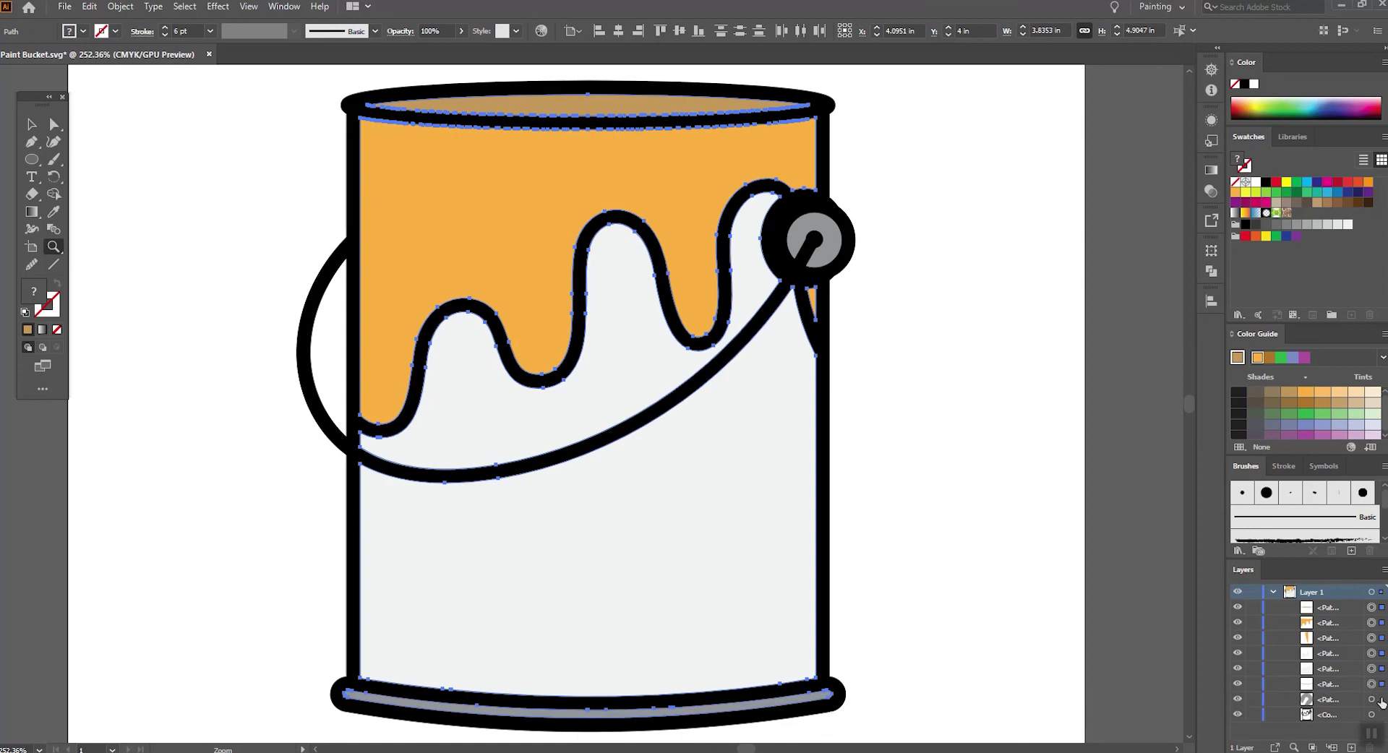
pyautogui.hotkey('ctrl', 'g')
pyautogui.click(1237, 609)
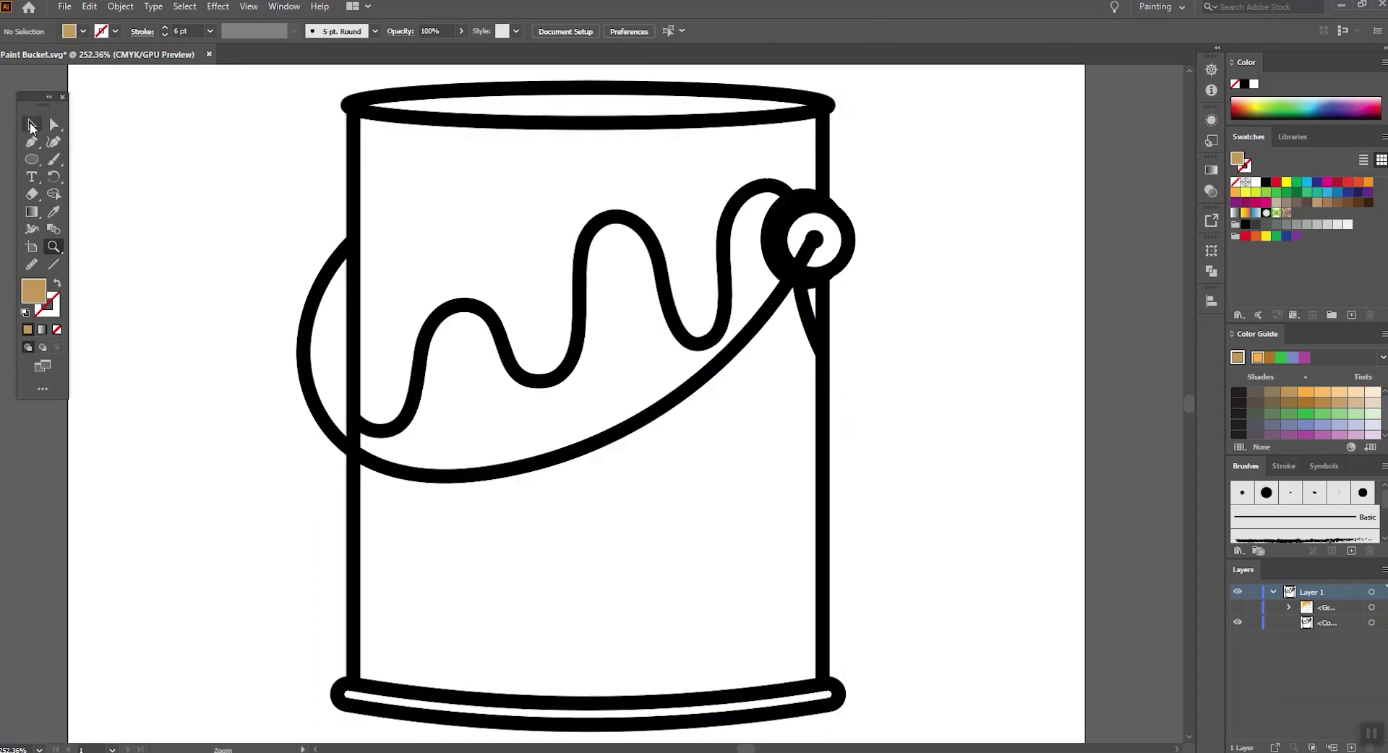
# Merge the outline's enclosed bucket and hinge areas into a solid black silhouette with Shape Builder, keeping the handle gap open, and show the fills group again.
pyautogui.hotkey('shift', 'm')
pyautogui.hotkey('ctrl', 'a')
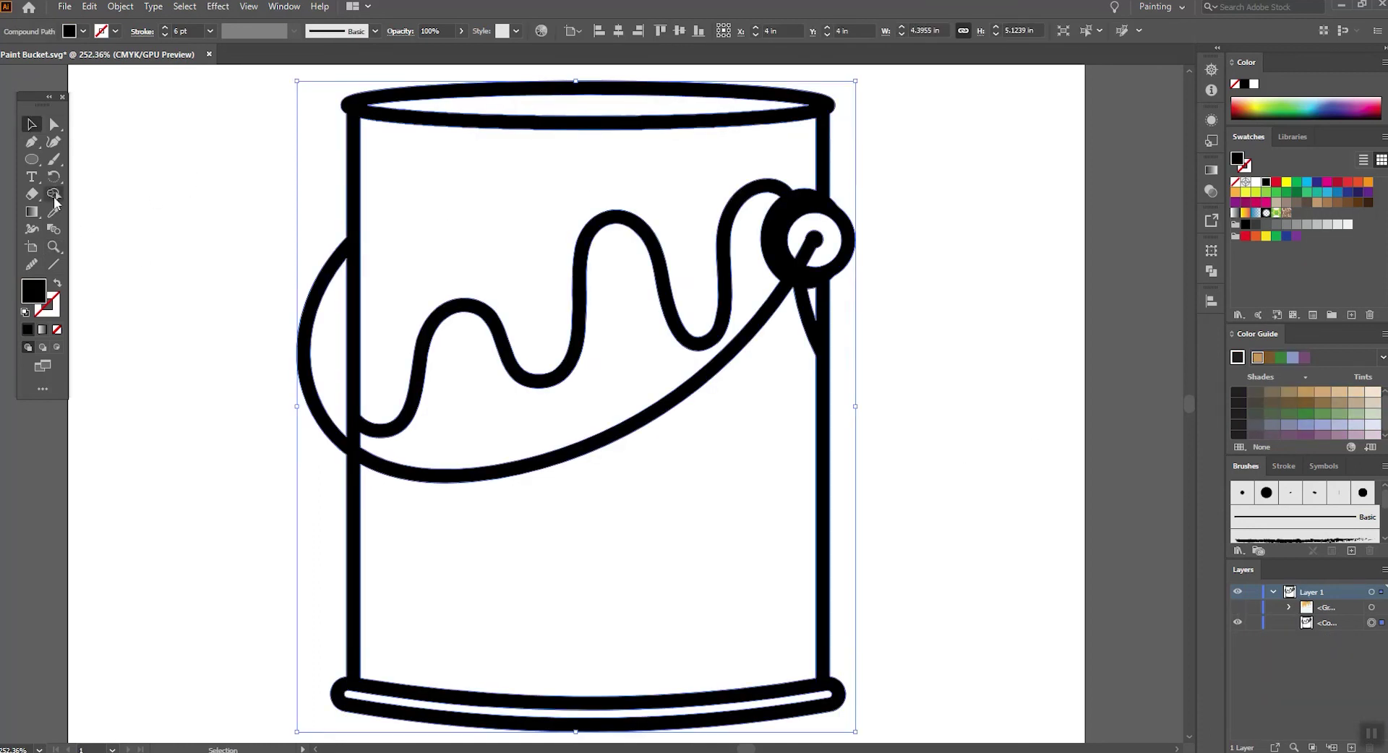
pyautogui.moveTo(479, 99); pyautogui.dragTo(636, 665)
pyautogui.moveTo(760, 206)
pyautogui.mouseDown()
pyautogui.moveTo(814, 303)
pyautogui.moveTo(780, 299)
pyautogui.mouseUp()
pyautogui.click(31, 124)
pyautogui.click(185, 190)
pyautogui.click(1238, 608)
pyautogui.press('z')
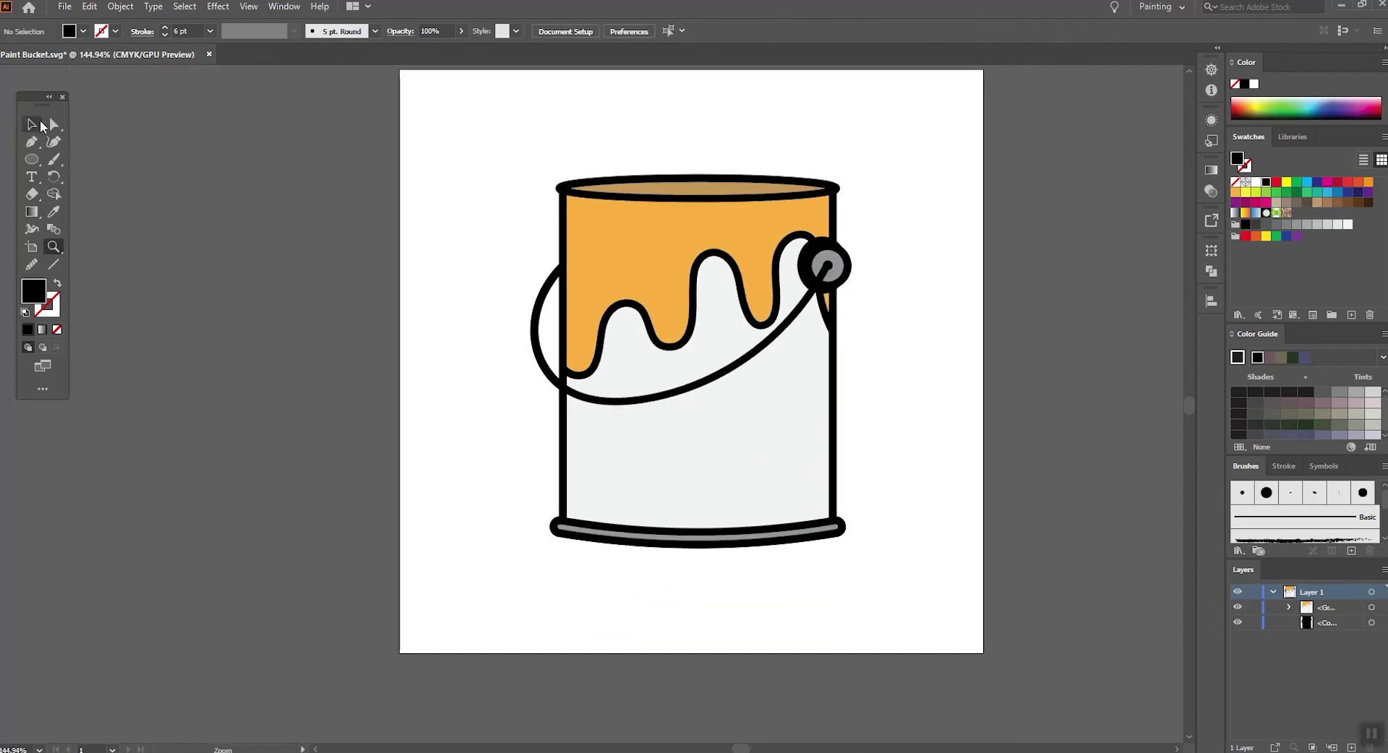
# Move the colored fills group aside off the black silhouette to inspect both parts, and undo the move.
pyautogui.click(1369, 608)
pyautogui.moveTo(762, 224); pyautogui.dragTo(426, 235)
pyautogui.click(1018, 453)
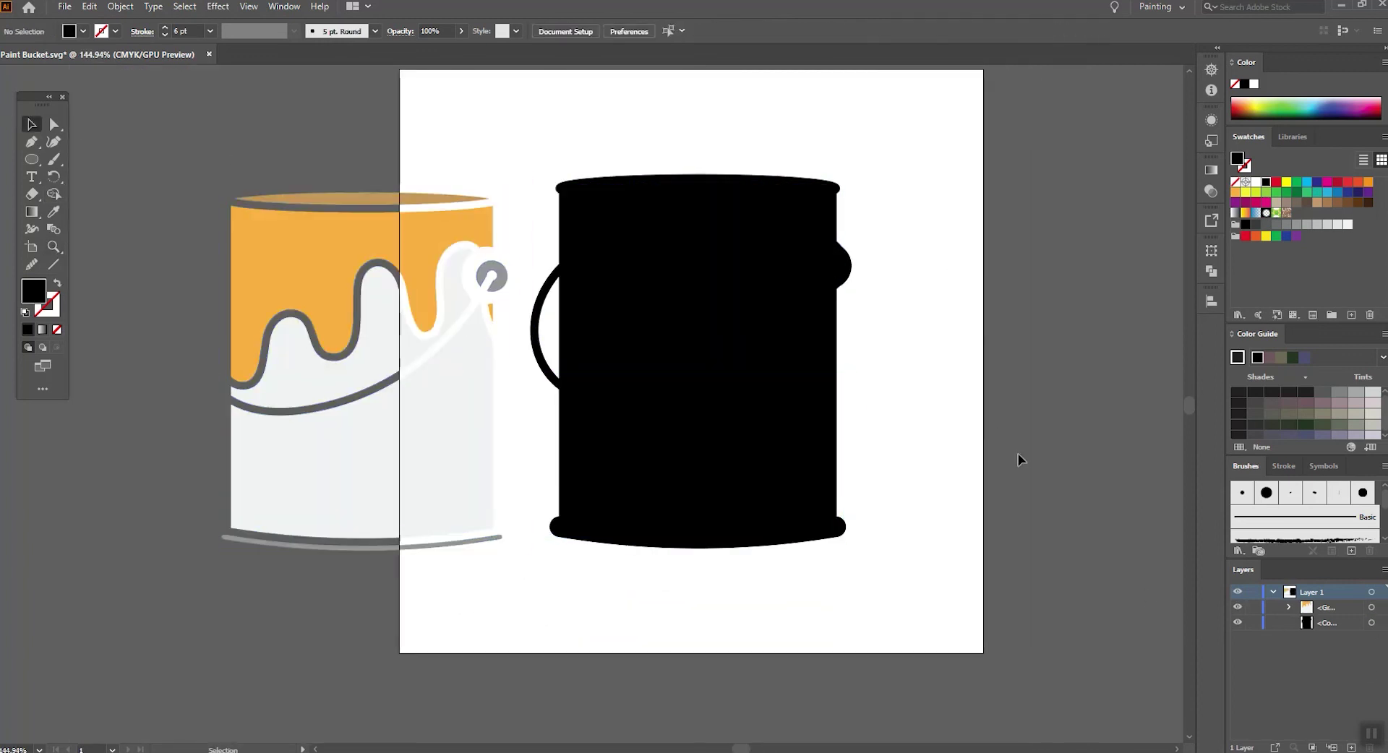
pyautogui.hotkey('ctrl', 'z')
# Scale the whole paint bucket artwork up slightly on the artboard.
pyautogui.hotkey('ctrl', 'a')
pyautogui.moveTo(857, 168); pyautogui.dragTo(896, 131)
pyautogui.click(991, 270)
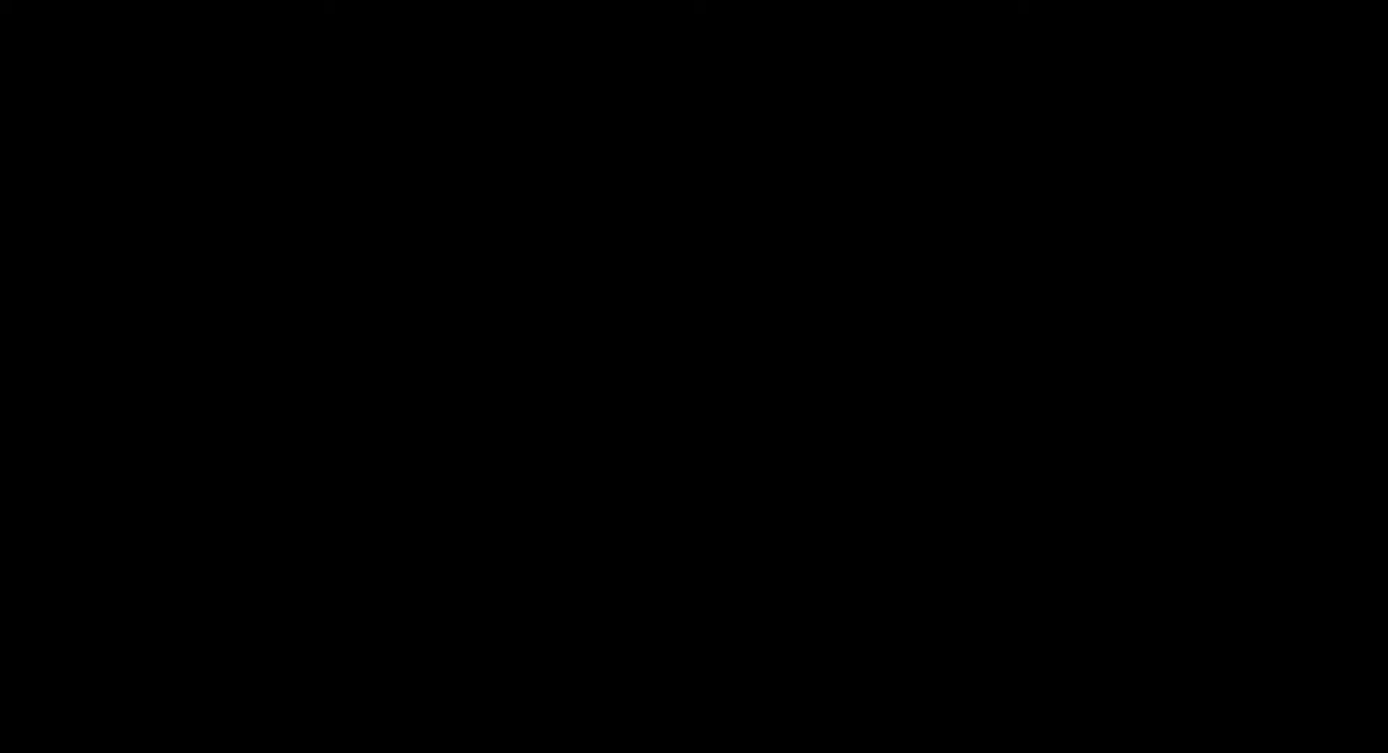